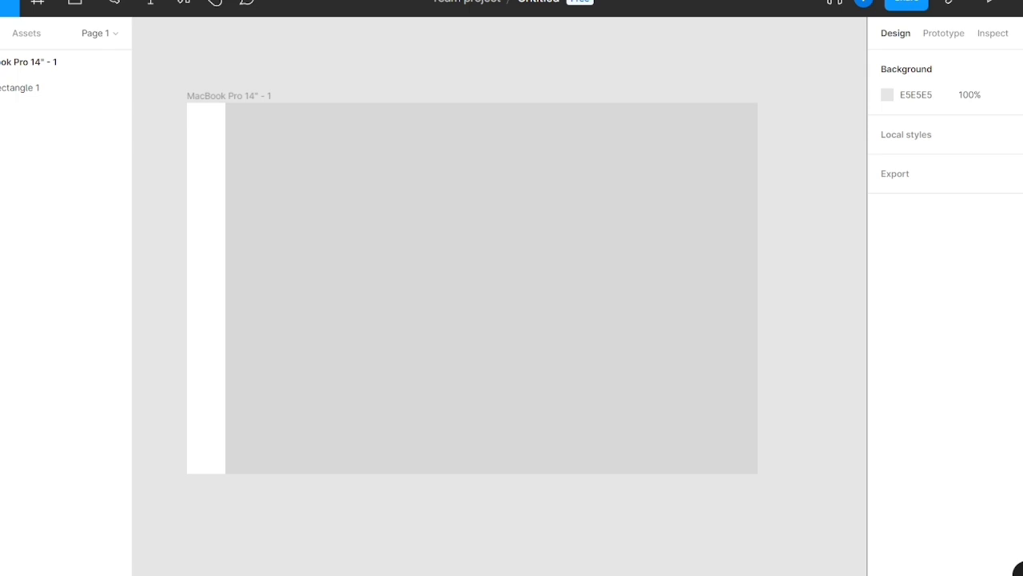
Fill the large grey rectangle in the MacBook frame with the living-room photo.
left_click(430, 319)
left_click(169, 195)
left_click(46, 2)
left_click(47, 2)
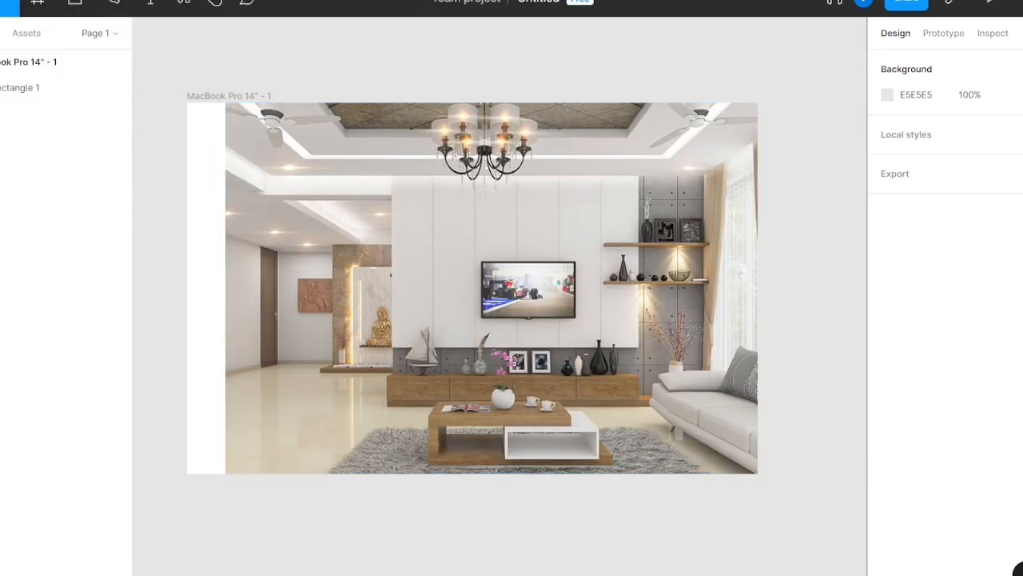
Draw a full-height rectangle from the frame's left edge over the photo and narrow it to about 709 × 982.
left_click(74, 4)
mouse_move(187, 103)
left_mouse_down()
mouse_move(458, 466)
mouse_move(480, 473)
left_mouse_up()
left_click_drag(480, 298, 454, 297)
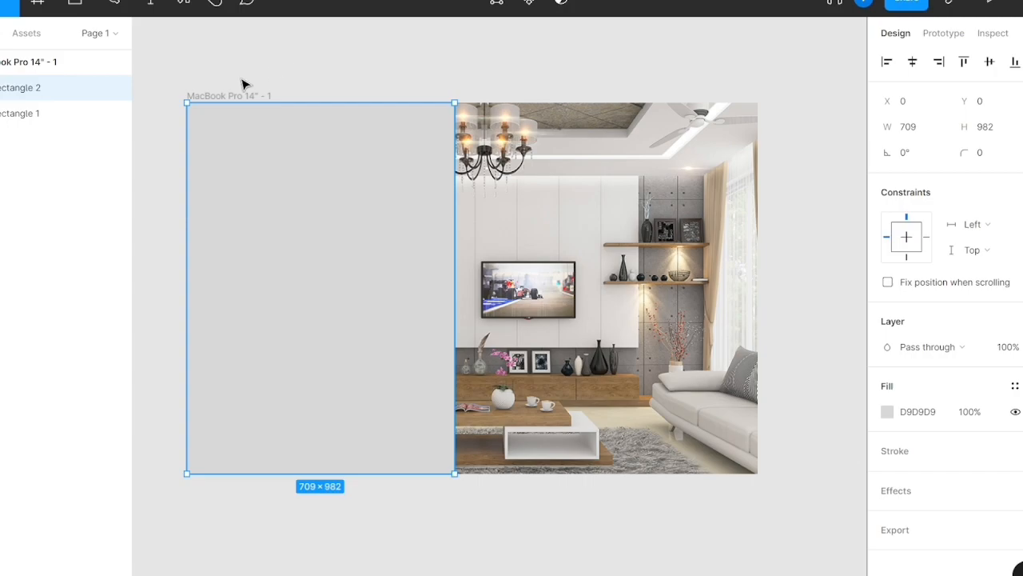
left_click(365, 503)
scroll(276, 280, "down", 3)
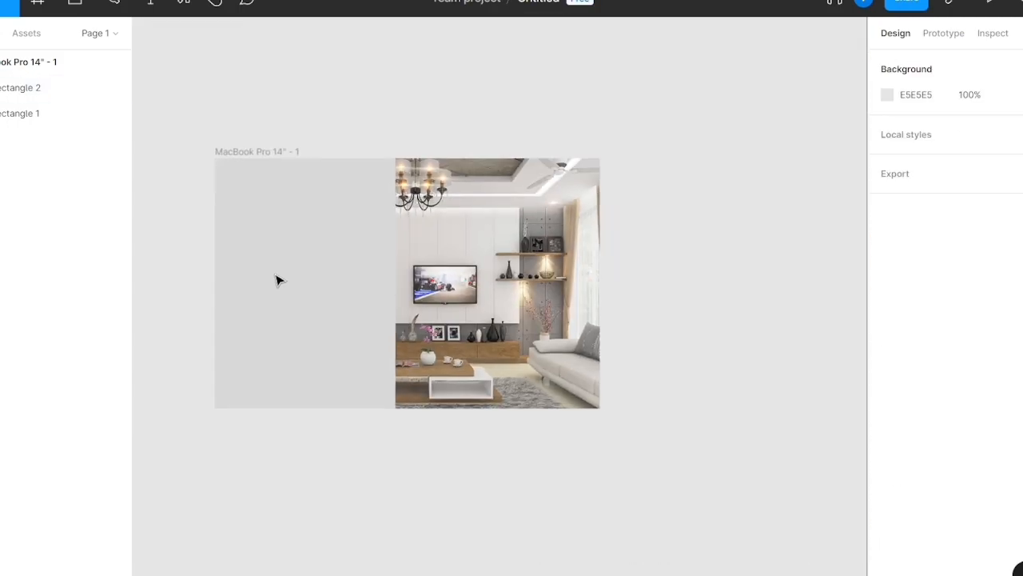
Fill the full-height rectangle beside the photo with a dark orange.
scroll(276, 280, "up", 3)
left_click(93, 6)
left_click(155, 272)
left_click(92, 7)
left_click(261, 296)
left_click(887, 412)
left_click(737, 420)
left_click(842, 213)
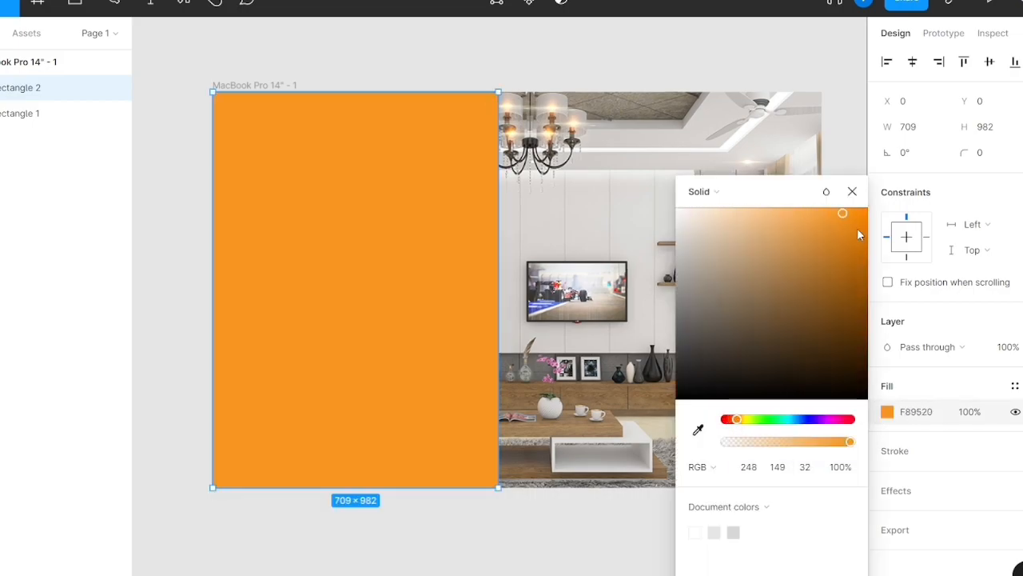
left_click_drag(858, 232, 881, 257)
left_click(101, 256)
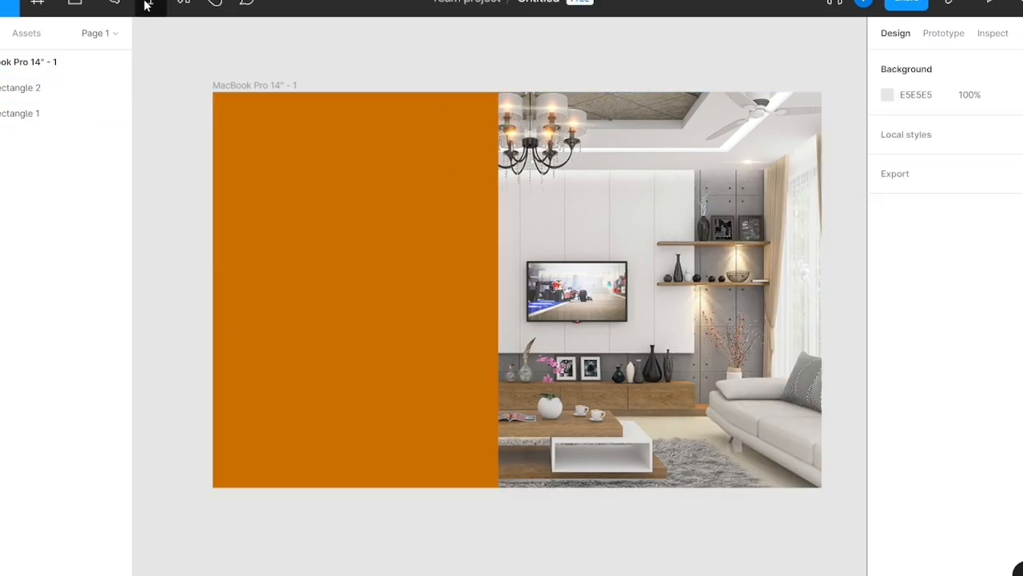
Add a text box about 514 × 237 on the orange panel, enter CREATE and enlarge the font to 75.
left_click_drag(291, 166, 497, 262)
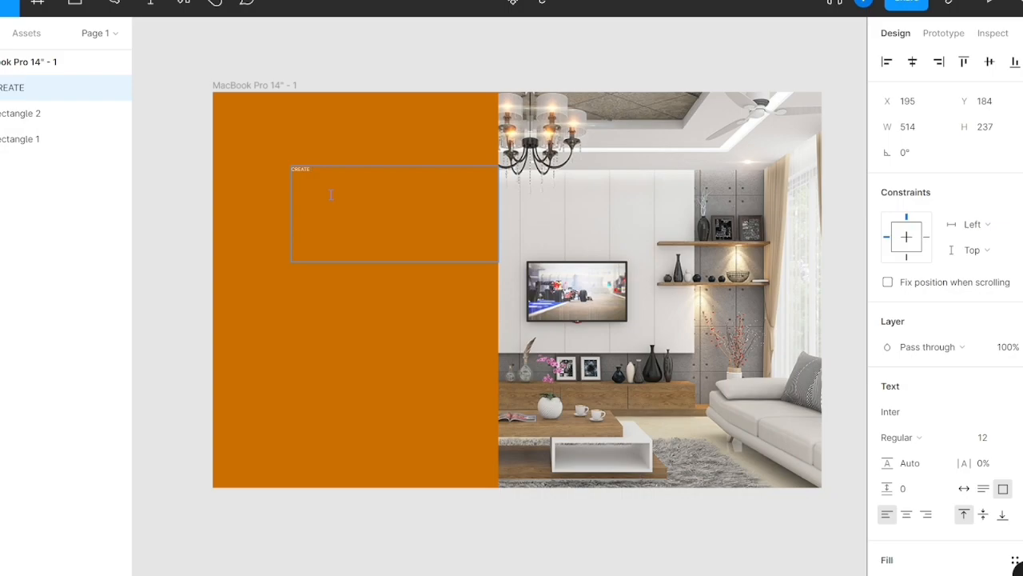
key("ctrl+shift+period")
key("ctrl+shift+period")
key("ctrl+shift+period")
key("ctrl+shift+period")
key("ctrl+shift+period")
key("ctrl+shift+period")
key("ctrl+shift+period")
key("ctrl+shift+period")
key("ctrl+shift+period")
key("ctrl+shift+period")
key("ctrl+shift+period")
key("ctrl+shift+period")
key("ctrl+shift+period")
key("ctrl+shift+period")
key("ctrl+shift+period")
key("ctrl+shift+period")
key("ctrl+shift+period")
key("ctrl+shift+period")
key("ctrl+shift+period")
key("ctrl+shift+period")
key("ctrl+shift+comma")
key("ctrl+shift+comma")
key("ctrl+shift+comma")
key("ctrl+shift+comma")
key("ctrl+shift+comma")
key("ctrl+shift+comma")
key("ctrl+shift+comma")
key("ctrl+shift+comma")
Place the CREATE YOUR SPACE heading at about X 293, Y 226, make it bold and widen its box to about 561.
left_click(358, 334)
left_click_drag(425, 219, 466, 241)
key("Return")
key("ctrl+b")
left_click(357, 240)
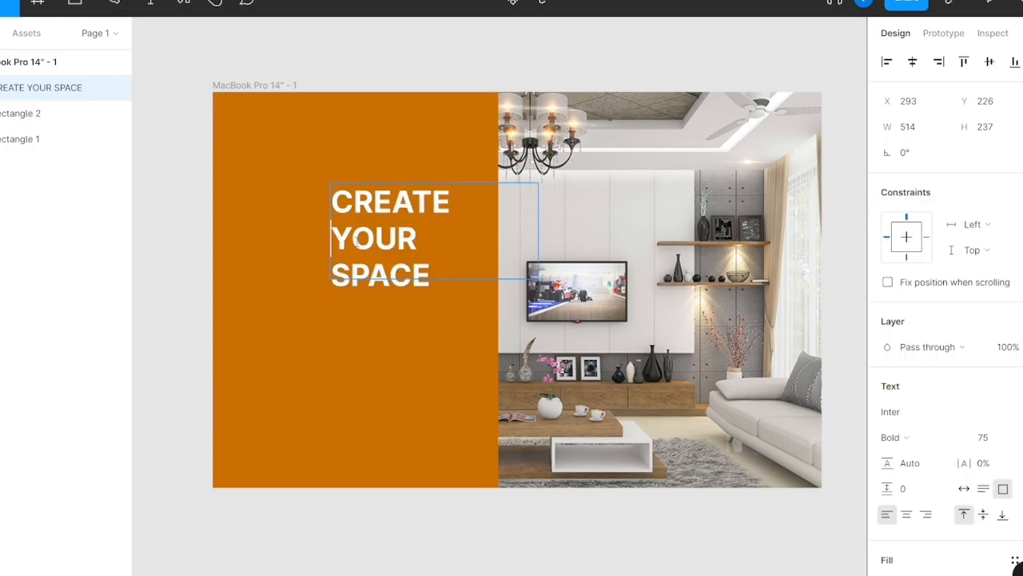
left_click_drag(540, 237, 557, 238)
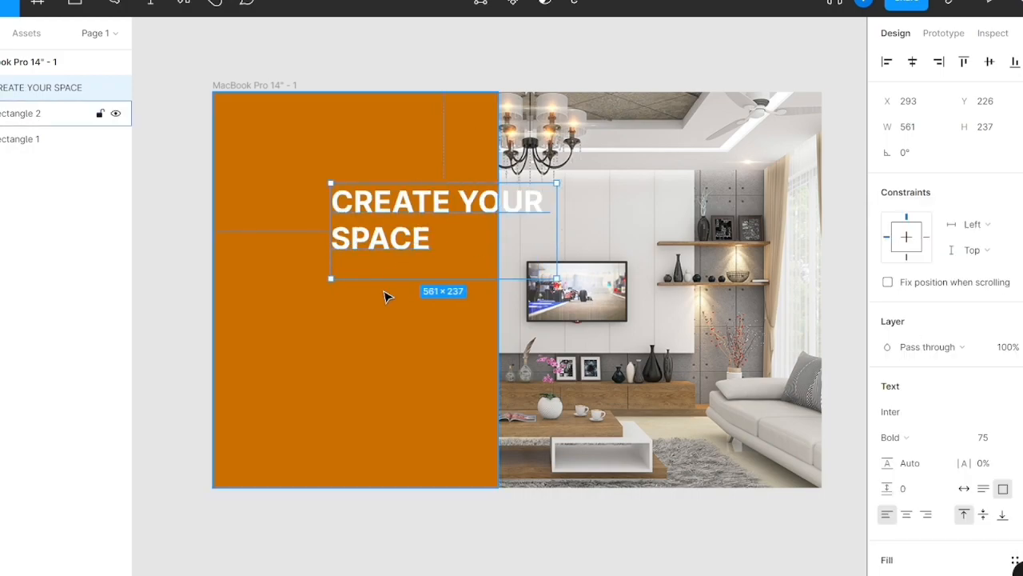
Set the heading's font to Times New Roman with a paragraph spacing of 8.
key("Return")
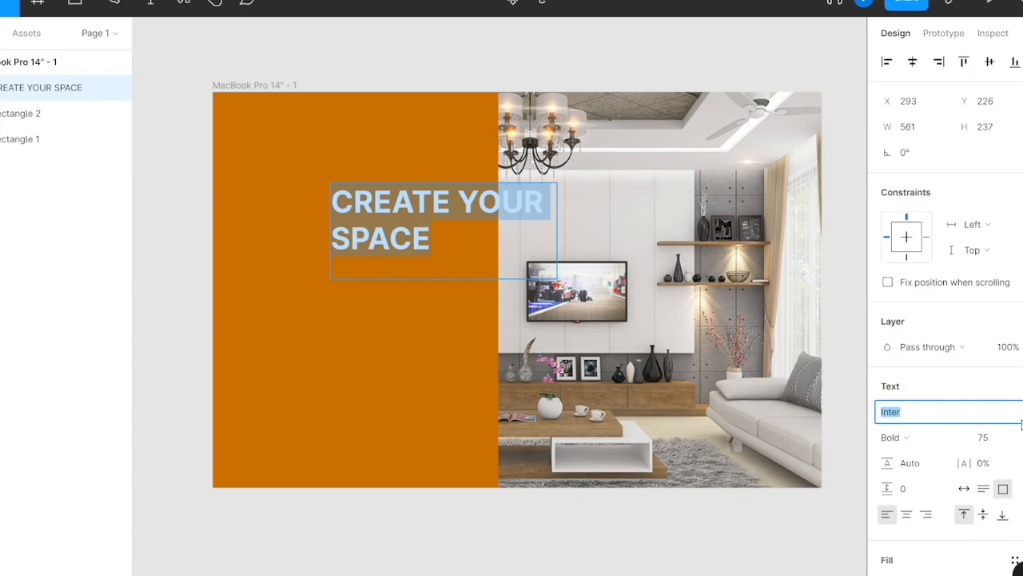
type("Times New Roman")
key("Return")
left_click(905, 488)
type("10")
key("Return")
scroll(907, 400, "down", 2)
left_click(907, 339)
key("Escape")
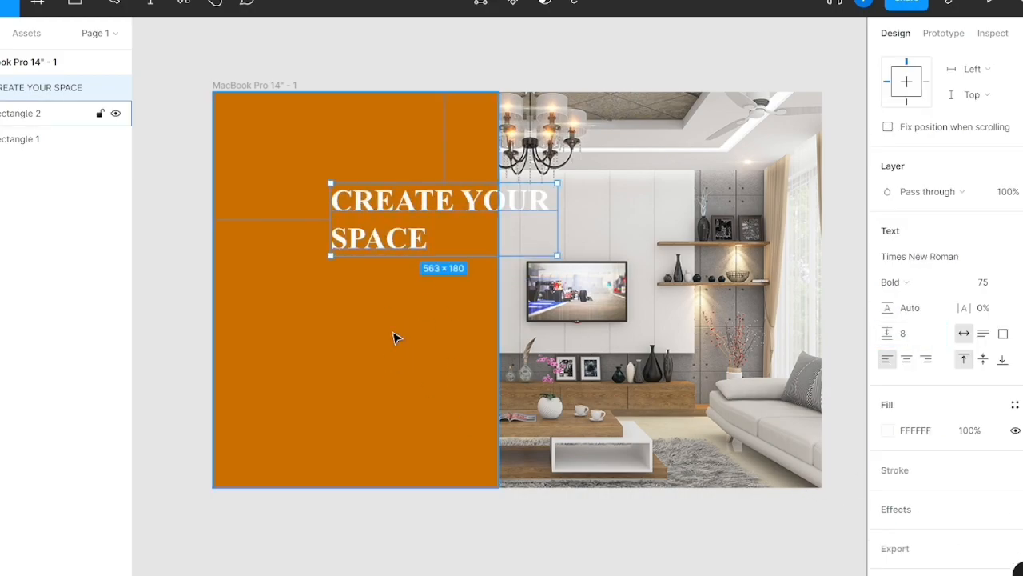
left_click(395, 338)
Draw a rectangle about 310 × 106 over the word YOUR and fill it with darker orange B46100.
left_click(75, 8)
left_click_drag(454, 168, 583, 216)
left_click_drag(498, 194, 480, 203)
left_click(887, 412)
left_click(698, 429)
left_click(470, 338)
left_click_drag(866, 251, 866, 260)
Arrange the small rectangle beneath the CREATE YOUR SPACE heading in the layer order.
right_click(534, 196)
left_click(598, 282)
left_click(593, 189)
right_click(593, 190)
left_click(611, 286)
right_click(453, 269)
left_click(483, 281)
left_click(654, 276)
right_click(682, 279)
left_click(757, 285)
left_click(547, 200)
Add a drop shadow effect to the small rectangle behind the heading.
scroll(556, 177, "up", 3)
left_click(562, 180)
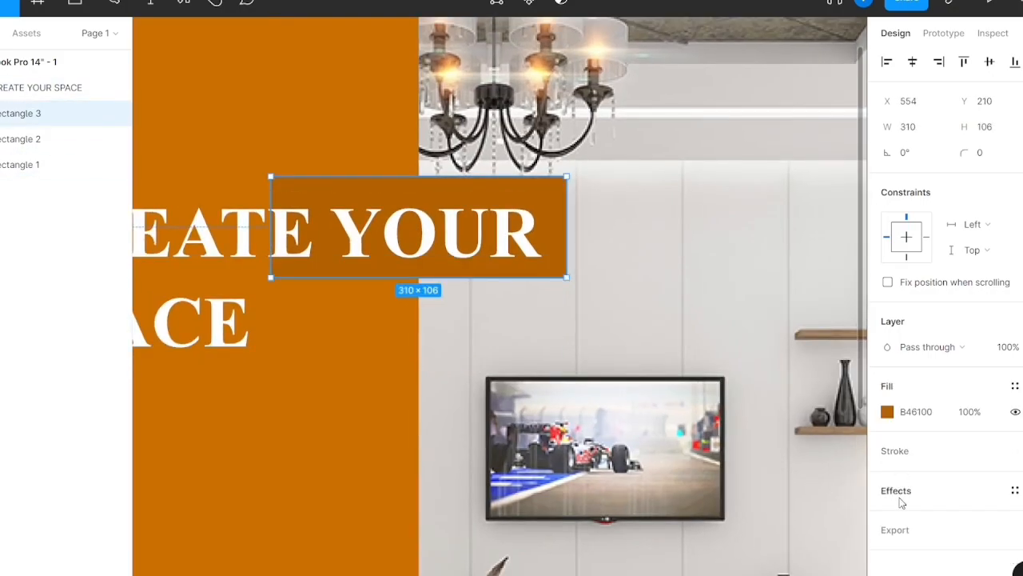
left_click(901, 488)
double_click(641, 191)
scroll(640, 190, "down", 5)
left_click(636, 245)
Enlarge the heading's font to 110 and move the heading to about X 141, Y 216.
scroll(634, 245, "up", 3)
double_click(461, 216)
key("ctrl+shift+period")
key("ctrl+shift+period")
key("ctrl+shift+period")
key("ctrl+shift+period")
key("ctrl+shift+period")
key("ctrl+shift+period")
key("ctrl+shift+period")
key("ctrl+shift+period")
key("ctrl+shift+period")
key("ctrl+shift+period")
key("ctrl+shift+period")
key("ctrl+shift+period")
key("ctrl+shift+period")
key("ctrl+shift+period")
key("ctrl+shift+period")
key("ctrl+shift+period")
key("ctrl+shift+period")
key("ctrl+shift+period")
key("ctrl+shift+period")
key("ctrl+shift+period")
left_click(480, 132)
left_click_drag(466, 174, 402, 173)
Move the small rectangle to about X 524, Y 225 and widen it to about 425 so it backs the word YOUR.
scroll(592, 159, "up", 4)
left_click(589, 156)
left_click_drag(534, 172, 510, 186)
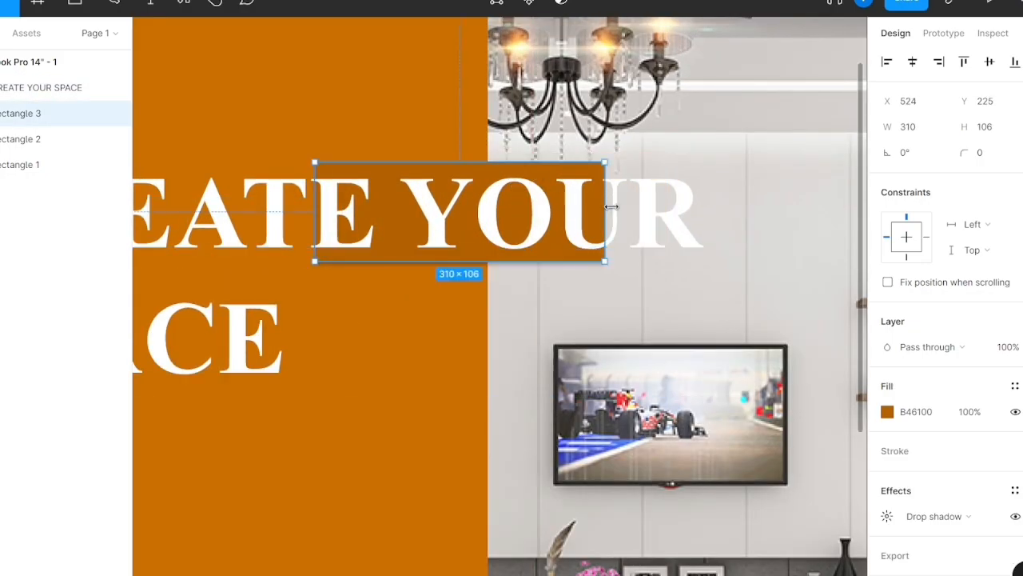
left_click_drag(607, 207, 715, 210)
scroll(717, 211, "down", 4)
left_click(564, 161)
Darken the fill of the small rectangle behind YOUR to AD5E00.
scroll(711, 209, "up", 4)
double_click(699, 210)
double_click(694, 210)
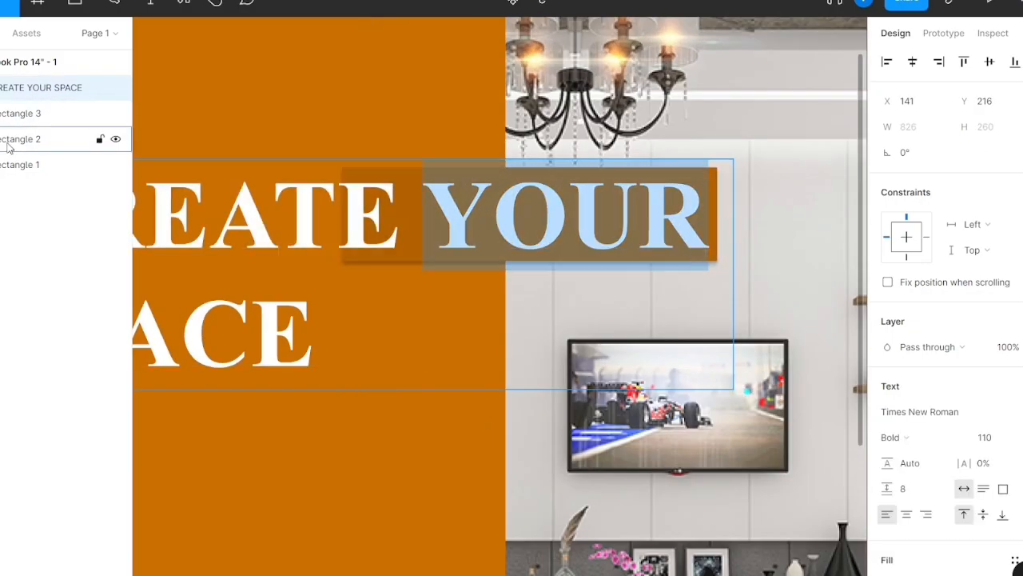
left_click(11, 114)
left_click(888, 413)
left_click_drag(868, 249, 869, 270)
scroll(891, 515, "down", 1)
left_click(897, 550)
scroll(980, 443, "down", 1)
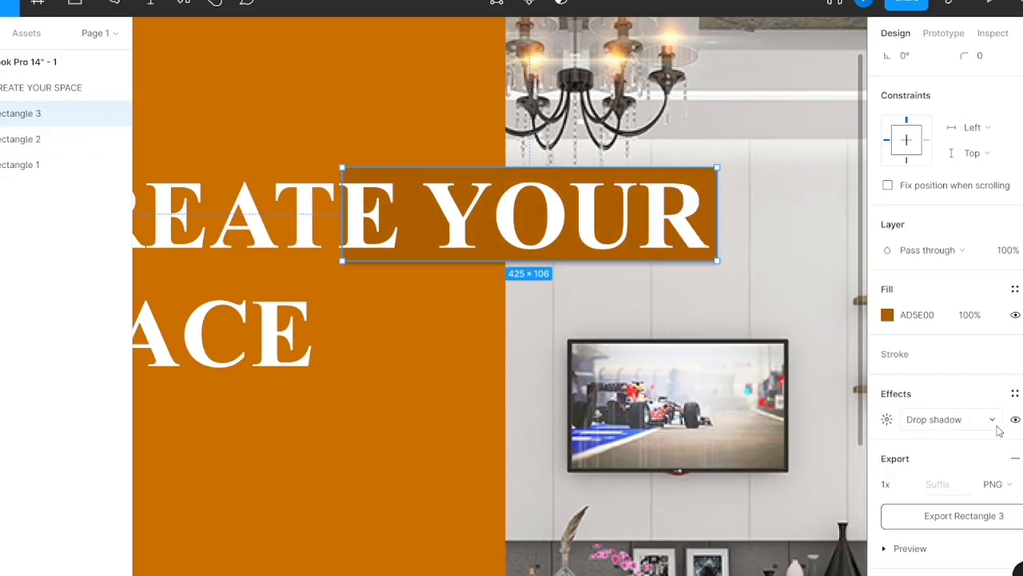
Adjust the drop shadow settings of the small rectangle behind YOUR.
left_click(886, 419)
left_click(731, 461)
mouse_move(796, 486)
left_mouse_down()
mouse_move(806, 485)
mouse_move(797, 484)
left_mouse_up()
left_click(747, 270)
Draw a text box about 467 × 306 on the orange panel below the heading.
scroll(747, 261, "down", 5)
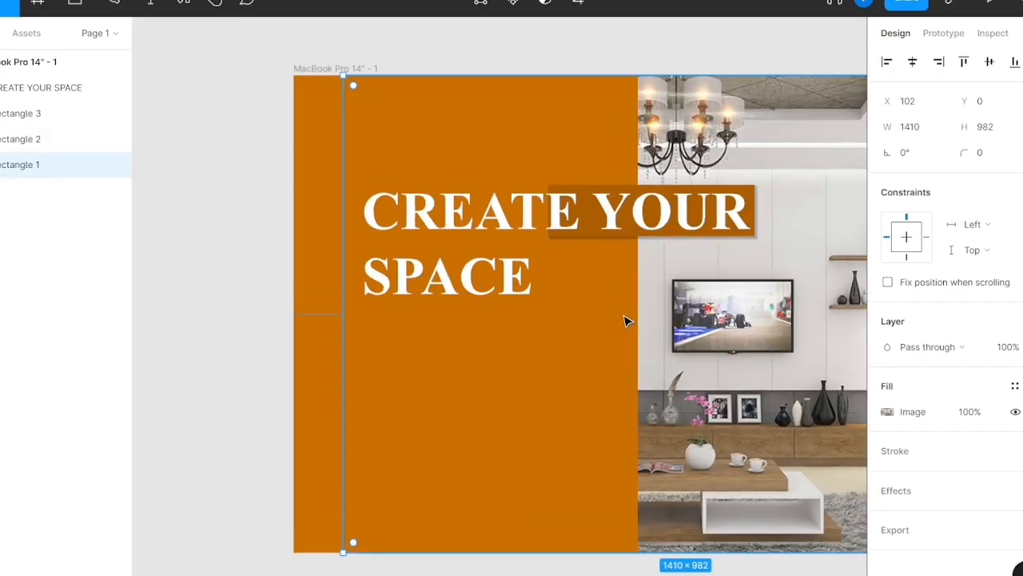
scroll(626, 322, "right", 3)
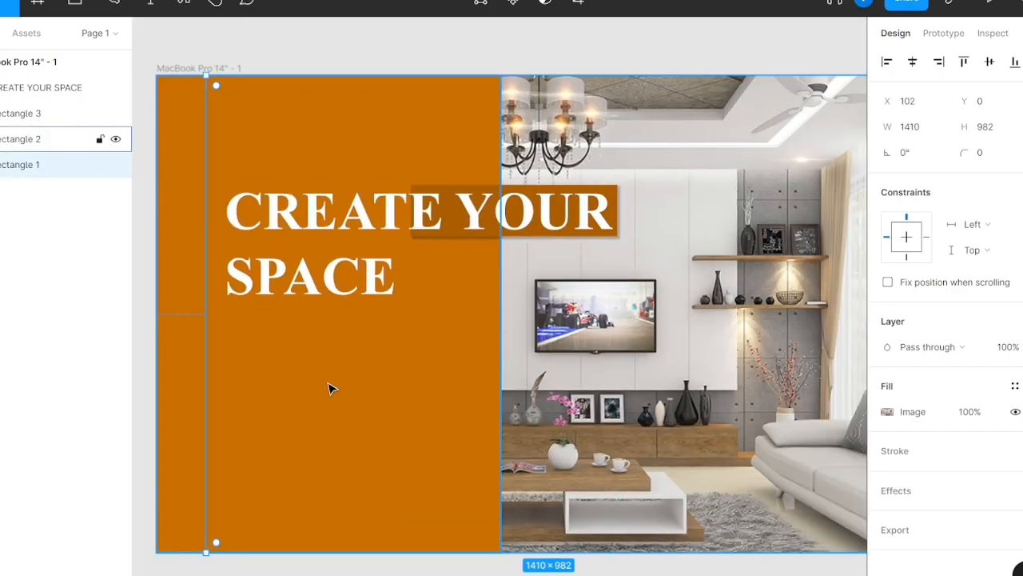
key("t")
left_click_drag(243, 323, 461, 477)
key("Escape")
key("t")
left_click_drag(223, 327, 452, 476)
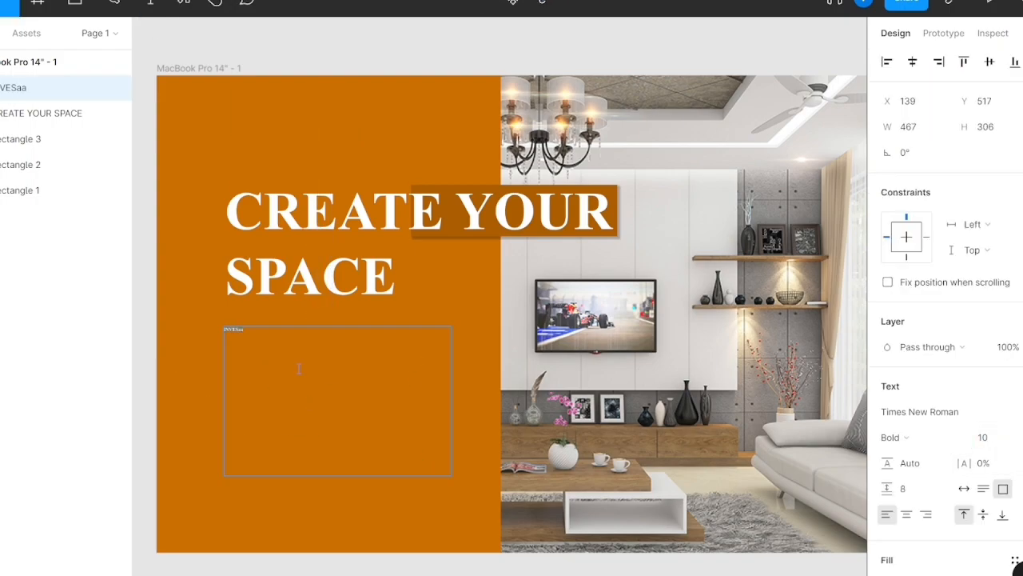
Replace the box's draft text with the paragraph beginning "Investing in good interior design adds value" at font size 20.
type("iNVESaa")
key("BackSpace")
key("BackSpace")
type("T")
scroll(271, 332, "up", 5)
scroll(271, 332, "left", 2)
key("BackSpace")
key("BackSpace")
key("BackSpace")
key("BackSpace")
key("BackSpace")
key("BackSpace")
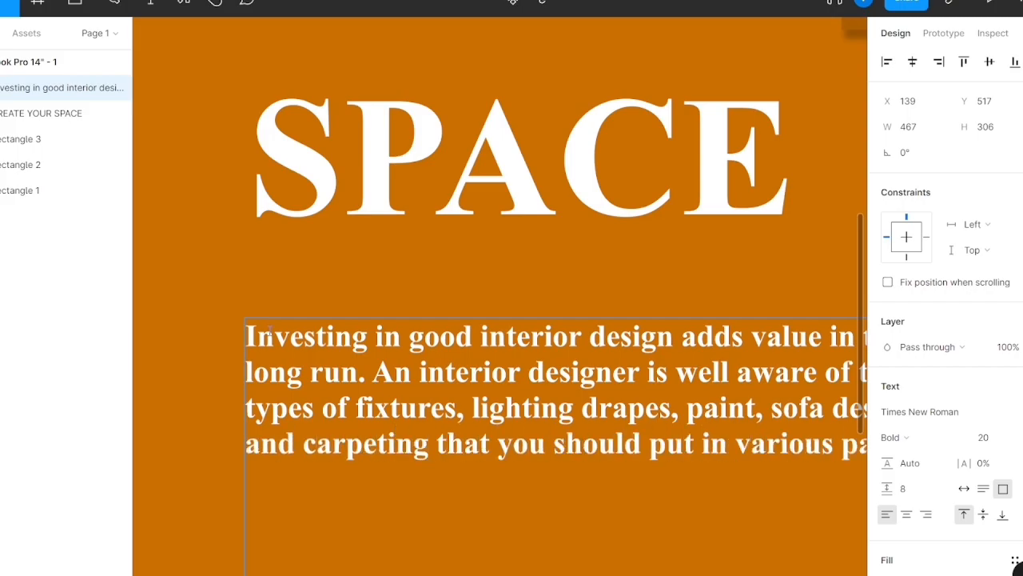
Finish the paragraph with "various parts of a house." and enlarge its text to font size 33.
type(".")
left_click(214, 261)
scroll(213, 261, "left", 1)
scroll(260, 252, "down", 5)
left_click(347, 330)
double_click(353, 306)
key("ctrl+shift+period")
key("ctrl+shift+period")
key("ctrl+shift+period")
key("ctrl+shift+period")
key("ctrl+shift+period")
key("ctrl+shift+period")
key("ctrl+shift+period")
key("ctrl+shift+period")
key("ctrl+shift+period")
key("ctrl+shift+period")
key("ctrl+shift+period")
key("ctrl+shift+period")
key("ctrl+shift+period")
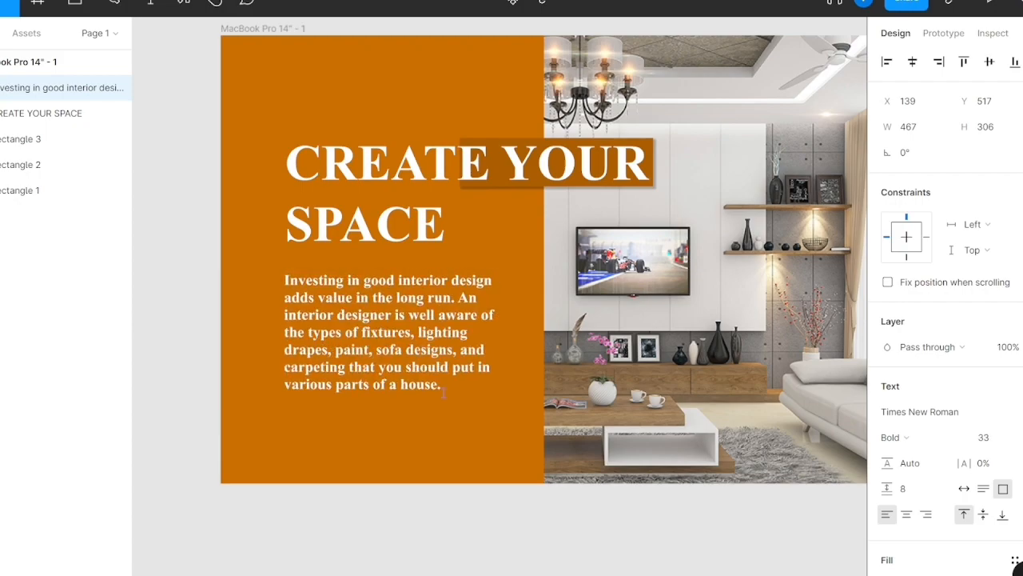
Set the paragraph's text box to auto height.
left_click(964, 489)
key("ctrl+z")
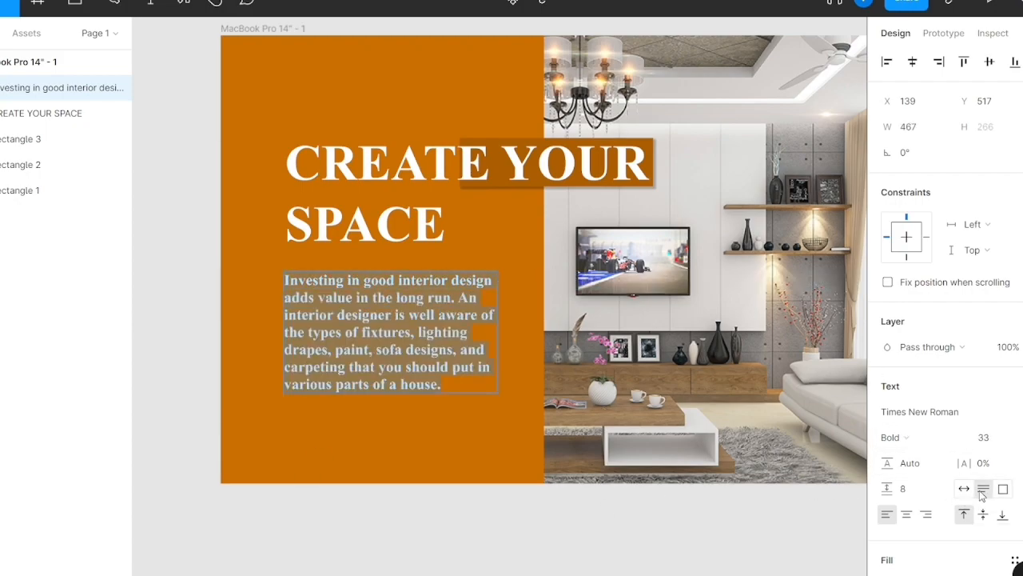
left_click(467, 420)
Draw a 468 × 72 rectangle below the paragraph with an AD5E00 fill and a drop shadow.
left_click(90, 3)
left_click(45, 36)
mouse_move(275, 420)
left_mouse_down()
mouse_move(475, 464)
mouse_move(489, 452)
left_mouse_up()
left_click(887, 411)
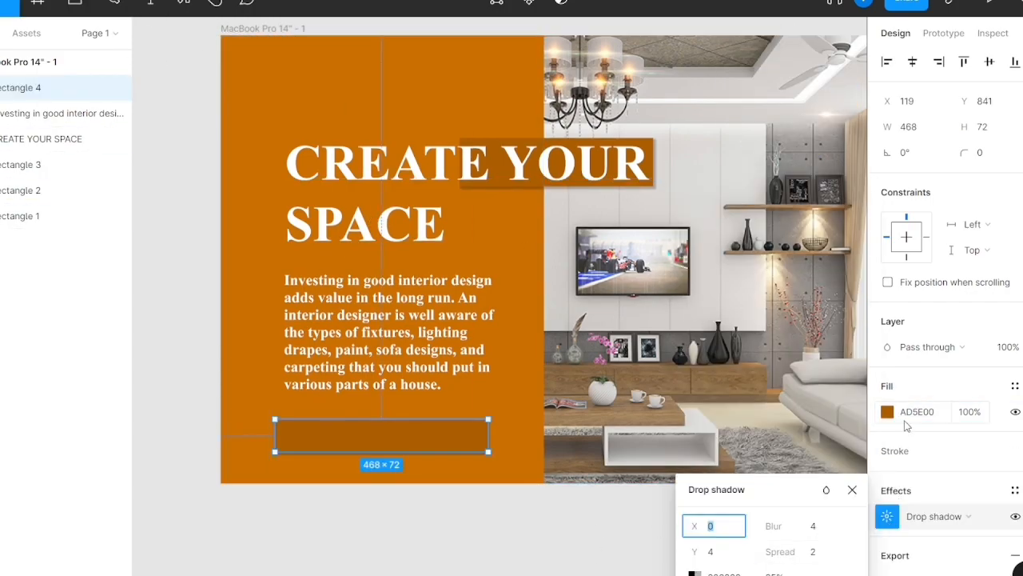
Give the rectangle below the paragraph a linear gradient fill running horizontally from AD5E00 to transparent.
left_click(888, 411)
left_click(707, 192)
left_click(715, 208)
left_click_drag(424, 453, 475, 443)
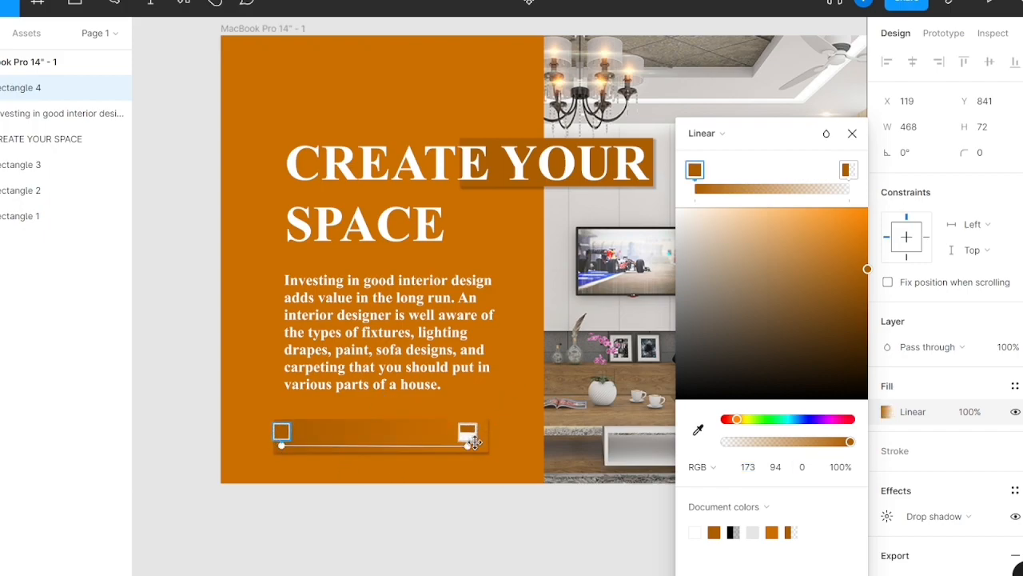
left_click(853, 133)
Add the label EXPLORE MORE on the gradient rectangle and set its font to Arial.
left_click_drag(310, 428, 392, 444)
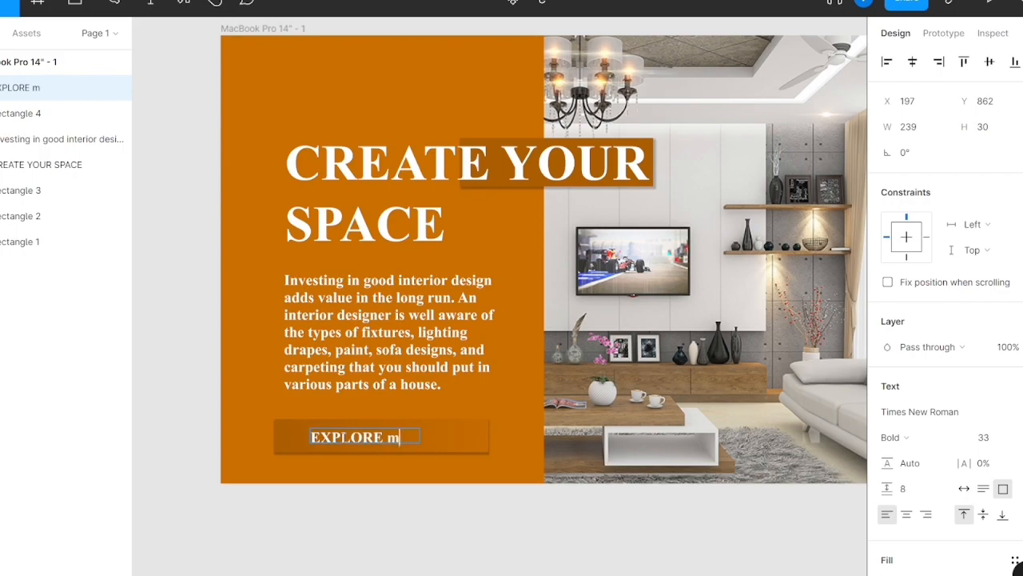
scroll(328, 385, "up", 3)
double_click(390, 461)
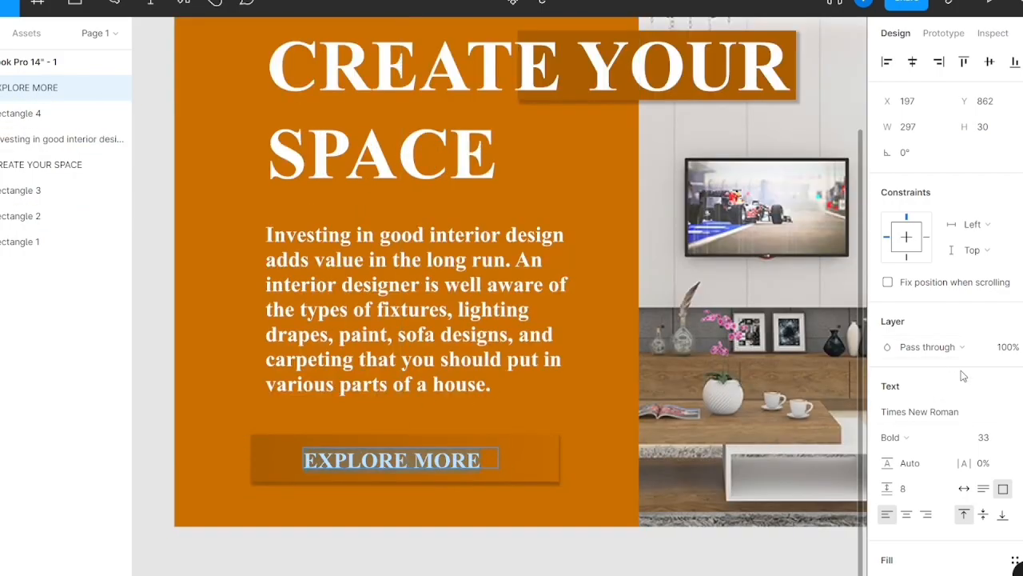
left_click(960, 419)
type("Arial")
key("Return")
Center the EXPLORE MORE label horizontally on its button rectangle.
left_click(418, 481)
left_click(912, 62)
key("ctrl+z")
left_click(531, 453)
left_click(469, 461, "shift")
left_click(470, 461, "shift")
left_click(468, 464)
left_click(524, 458, "shift")
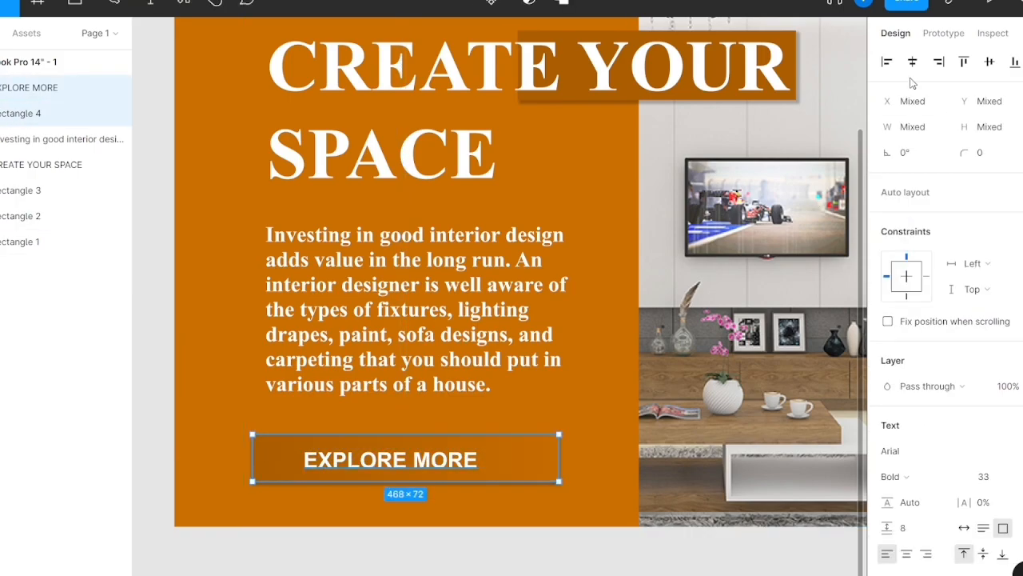
left_click(912, 62)
left_click(580, 380)
Set the button rectangle's shadow Y offset to 12 and its corner radius to 25.
left_click(540, 456)
left_click(887, 516)
left_click_drag(694, 512, 714, 511)
left_click_drag(965, 153, 987, 152)
Add a drop shadow to the orange panel and adjust its blur and X offset.
left_click(619, 382)
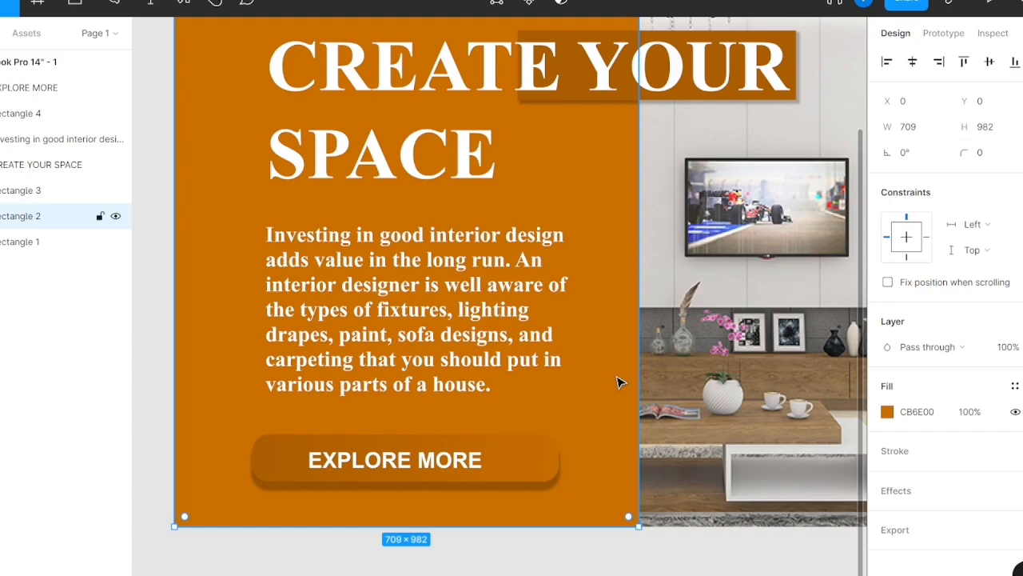
left_click(896, 491)
left_click(887, 517)
left_click_drag(774, 526, 797, 528)
left_click_drag(696, 526, 691, 525)
Set the EXPLORE MORE button's shadow blur to 8 and increase its X offset.
left_click(544, 463)
left_click(888, 517)
left_click_drag(774, 485, 800, 487)
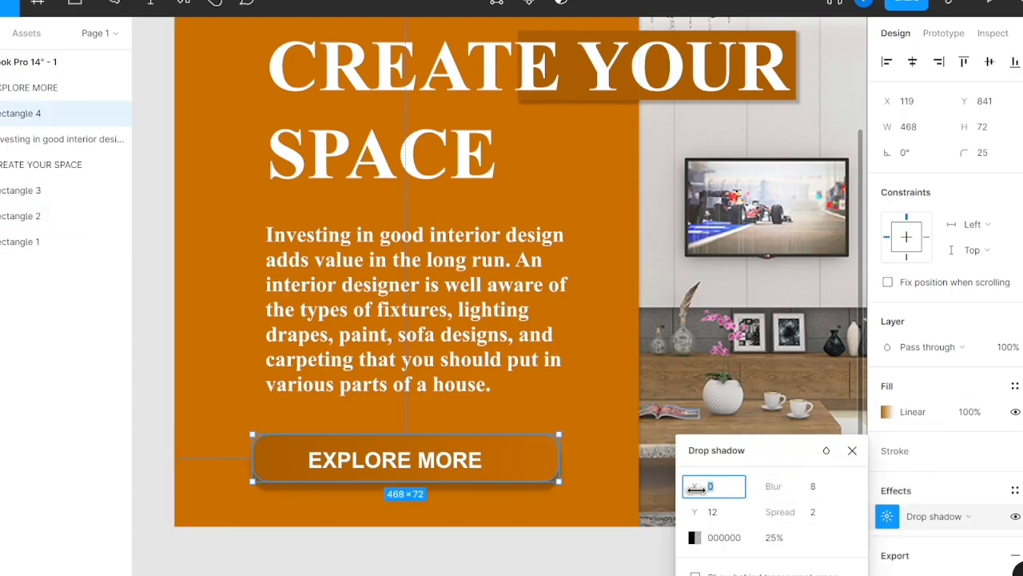
left_click_drag(696, 486, 711, 486)
left_click(610, 386)
Draw a circle near the orange panel's outer edge beside the paragraph and set its size to 80 × 80.
scroll(455, 341, "down", 2)
scroll(454, 341, "up", 3)
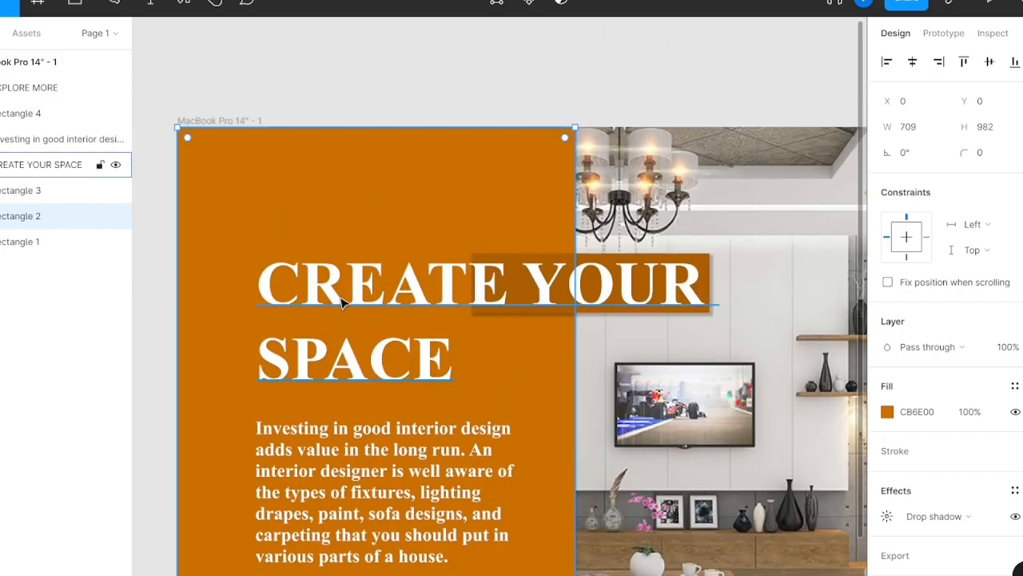
scroll(342, 303, "down", 4)
scroll(342, 303, "up", 3)
left_click(176, 243)
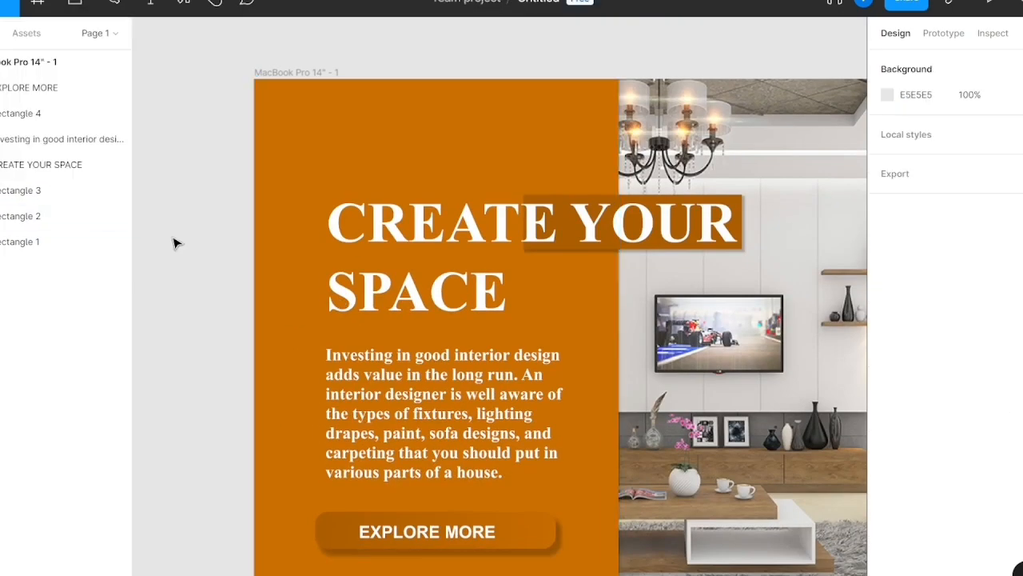
left_click(95, 3)
left_click(44, 91)
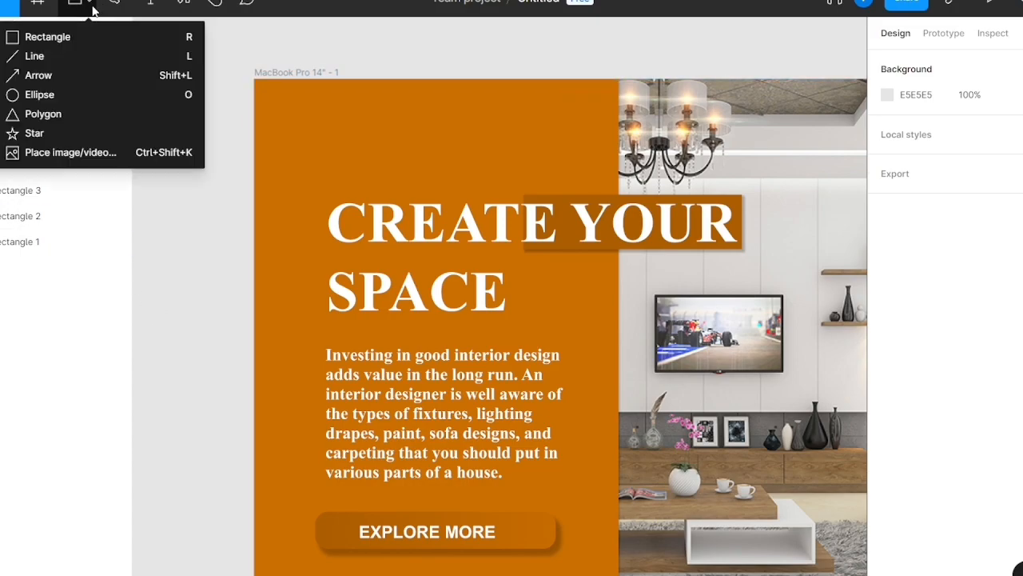
left_click_drag(268, 319, 307, 360)
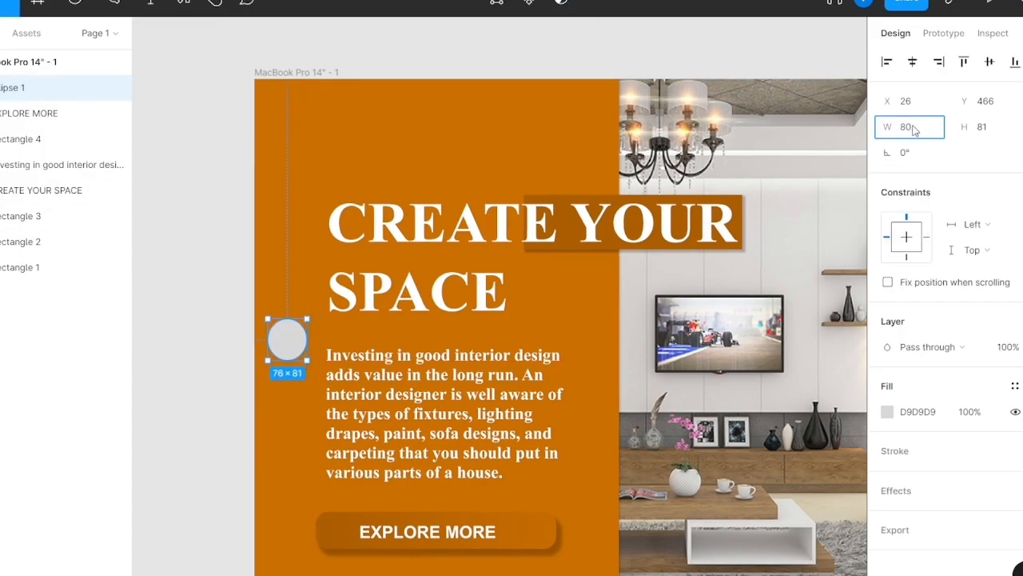
type("80")
left_click(200, 352)
Fill the circle with the panel's orange, CB6E00.
left_click(289, 341)
left_click(888, 412)
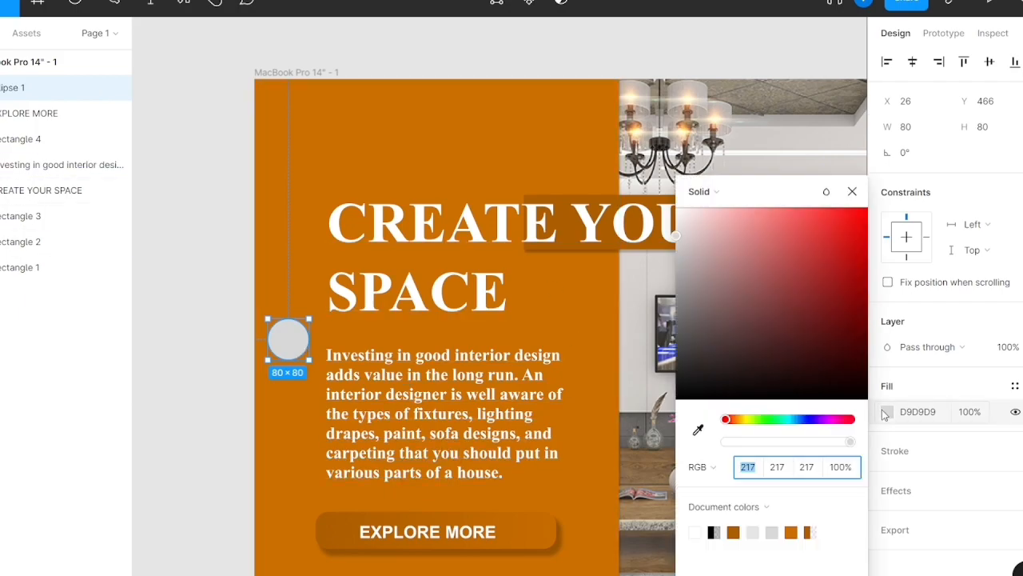
left_click(789, 532)
Add a drop shadow to the circle with X 12, Y 7, blur 21 and 50% opacity.
left_click(1015, 490)
left_click(887, 516)
left_click_drag(710, 526, 689, 566)
left_click_drag(766, 531, 681, 532)
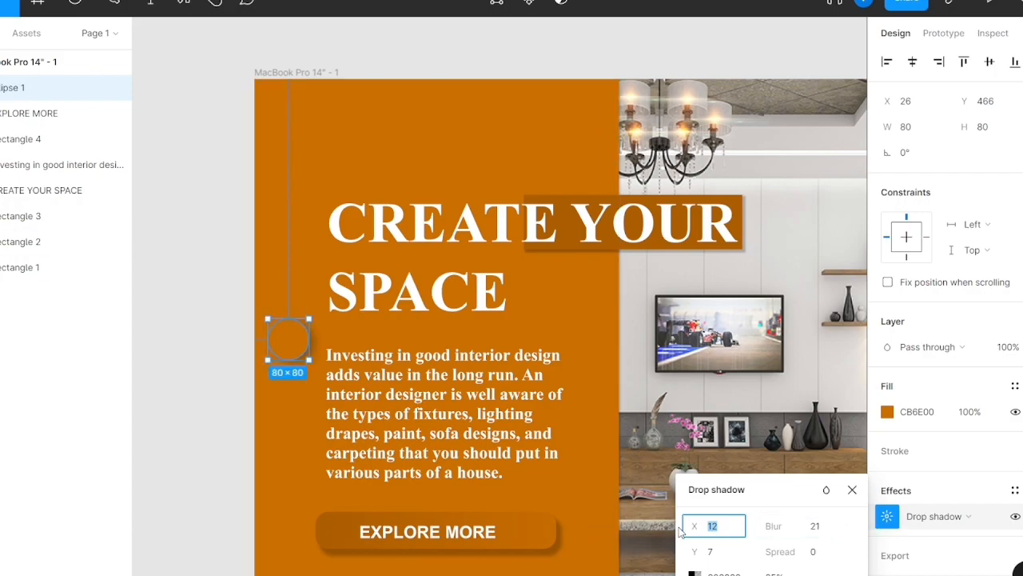
left_click(785, 574)
type("50")
key("Return")
left_click(222, 381)
Change the circle's fill to a brighter, lighter orange.
left_click(288, 340)
left_click(887, 410)
left_click(860, 227)
left_click(222, 377)
Open the icon plugin and insert its chevron-left icon into the design.
scroll(336, 376, "down", 2)
scroll(336, 375, "right", 1)
scroll(258, 377, "down", 1)
scroll(257, 377, "up", 5)
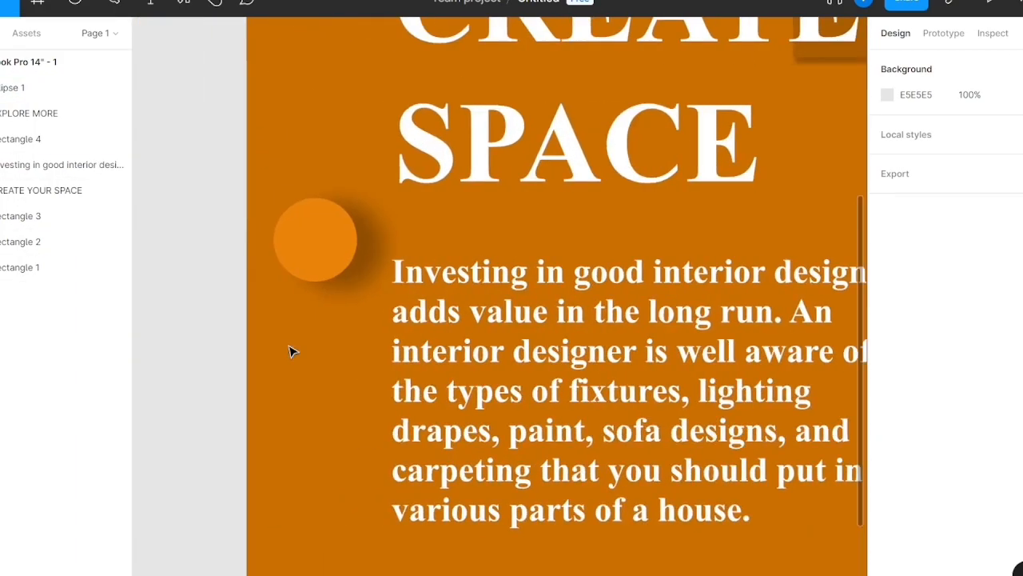
right_click(156, 143)
key("Escape")
scroll(186, 189, "down", 5)
scroll(416, 284, "left", 3)
scroll(416, 282, "up", 3)
type("menu")
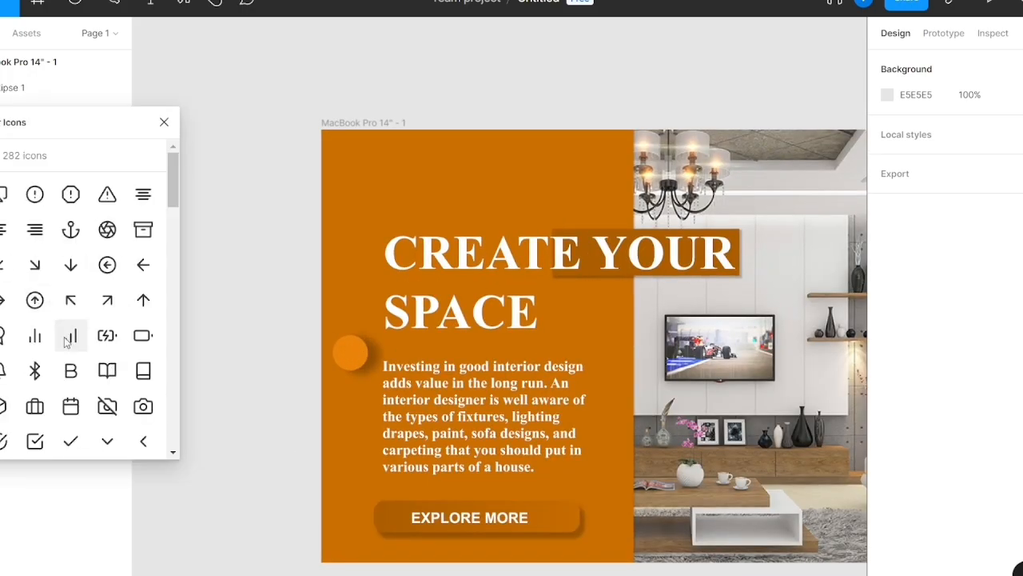
scroll(96, 320, "down", 3)
left_click_drag(144, 325, 509, 322)
Move the chevron-left icon onto the circle and enlarge it to about 69 × 59.
scroll(513, 319, "up", 5)
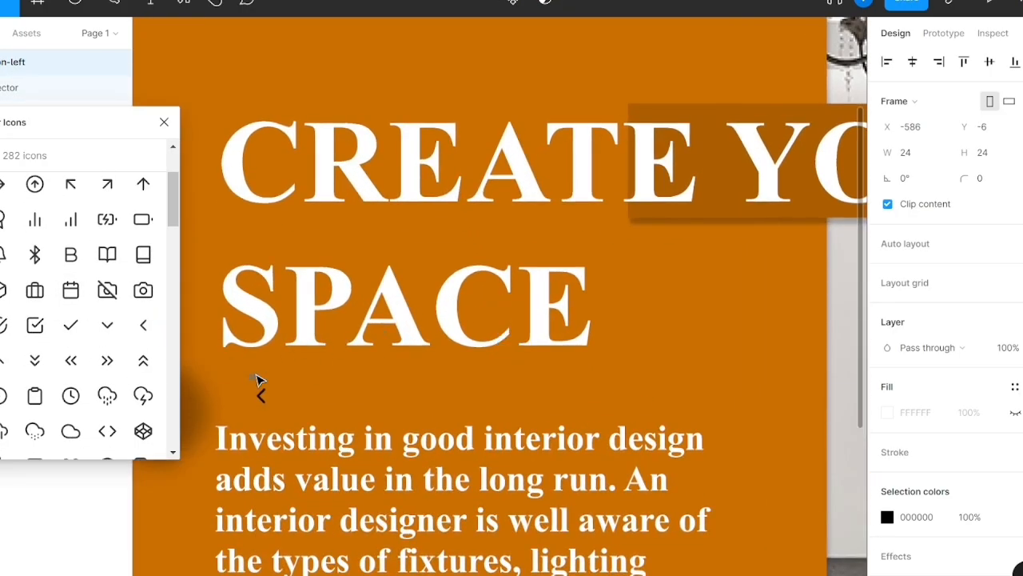
scroll(257, 379, "left", 3)
mouse_move(423, 395)
left_mouse_down()
mouse_move(304, 405)
mouse_move(335, 431)
mouse_move(331, 424)
left_mouse_up()
scroll(913, 398, "down", 3)
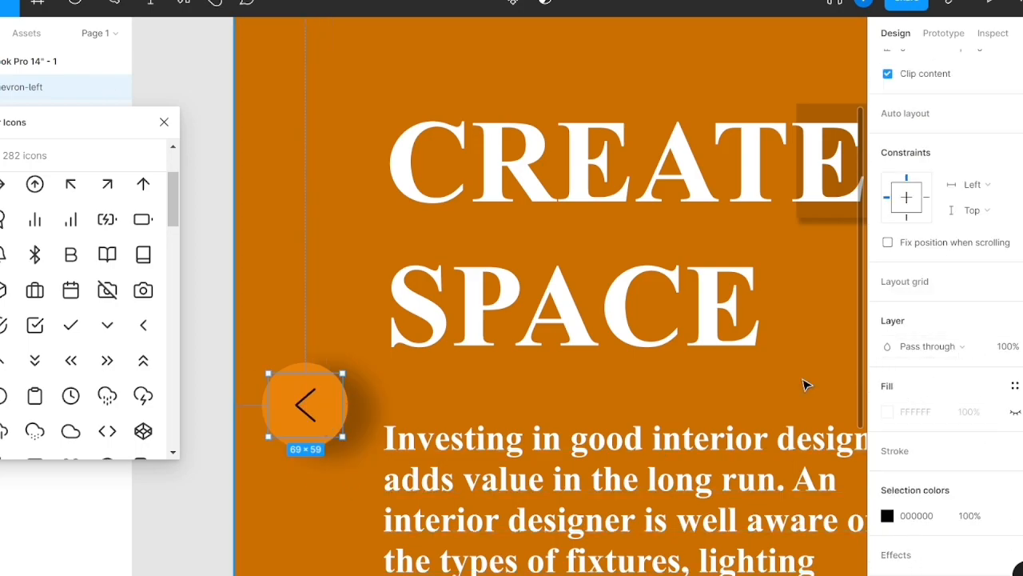
scroll(921, 462, "down", 1)
scroll(919, 384, "up", 5)
left_click(1016, 269)
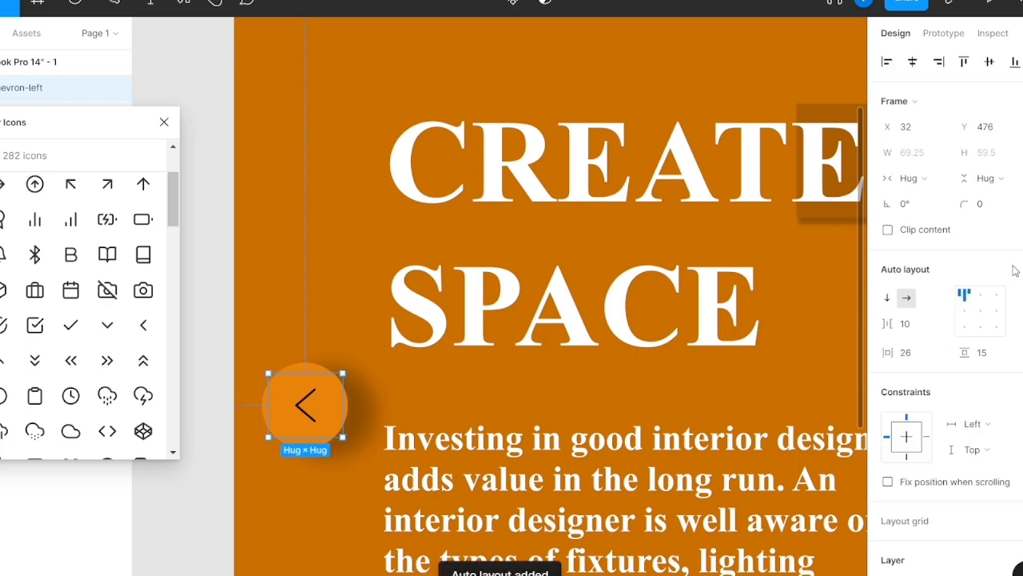
left_click(1016, 268)
scroll(935, 344, "down", 1)
left_click(913, 388)
key("Escape")
Thicken the chevron's stroke to 9 and adjust the icon on the circle.
scroll(295, 406, "up", 4)
double_click(345, 415)
mouse_move(966, 448)
left_mouse_down()
mouse_move(993, 448)
mouse_move(977, 448)
left_mouse_up()
left_click(479, 349)
left_click(377, 382)
mouse_move(420, 484)
left_mouse_down()
mouse_move(481, 523)
mouse_move(413, 487)
mouse_move(423, 497)
left_mouse_up()
left_click(492, 343)
Set the chevron vector's size to 20 × 40 and reposition it on the circle.
double_click(323, 394)
left_click(917, 126)
type("20")
key("Return")
left_click(989, 125)
type("40")
key("Return")
left_click_drag(333, 428, 330, 417)
left_click(539, 371)
Widen the chevron vector to 30 and move it back toward the circle's center.
scroll(540, 371, "down", 3)
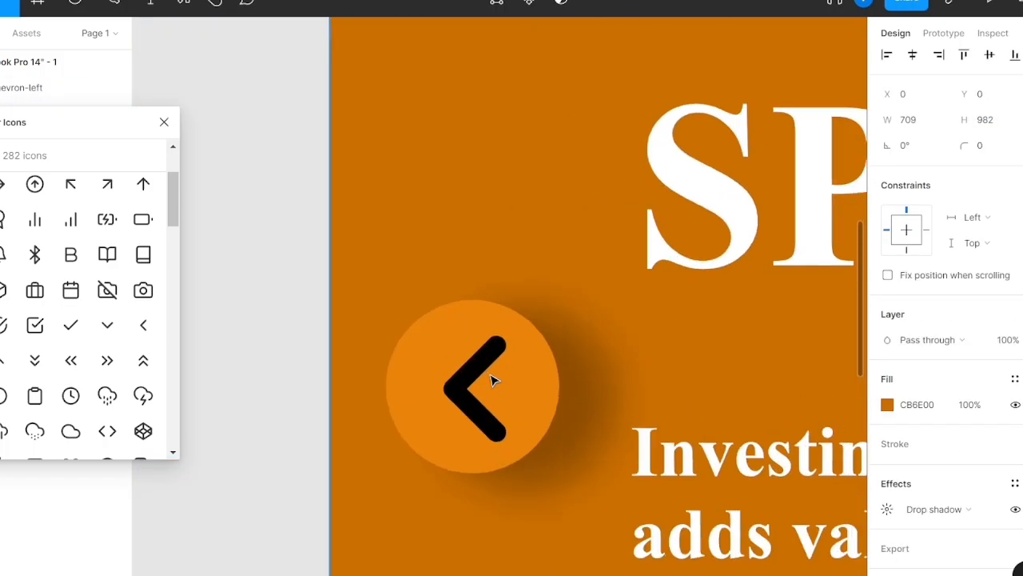
scroll(470, 375, "up", 3)
double_click(470, 375)
left_click(916, 120)
type("30")
key("Return")
left_click_drag(515, 405, 486, 411)
left_click(526, 379)
Nudge the chevron slightly to center it in the circle.
scroll(526, 379, "down", 4)
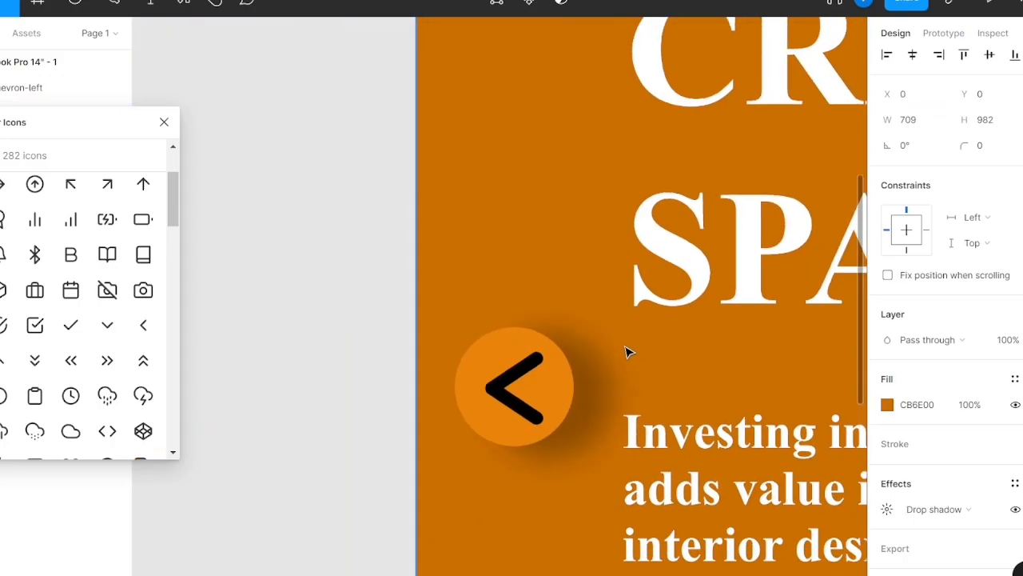
scroll(628, 352, "down", 3)
scroll(331, 388, "up", 3)
double_click(388, 375)
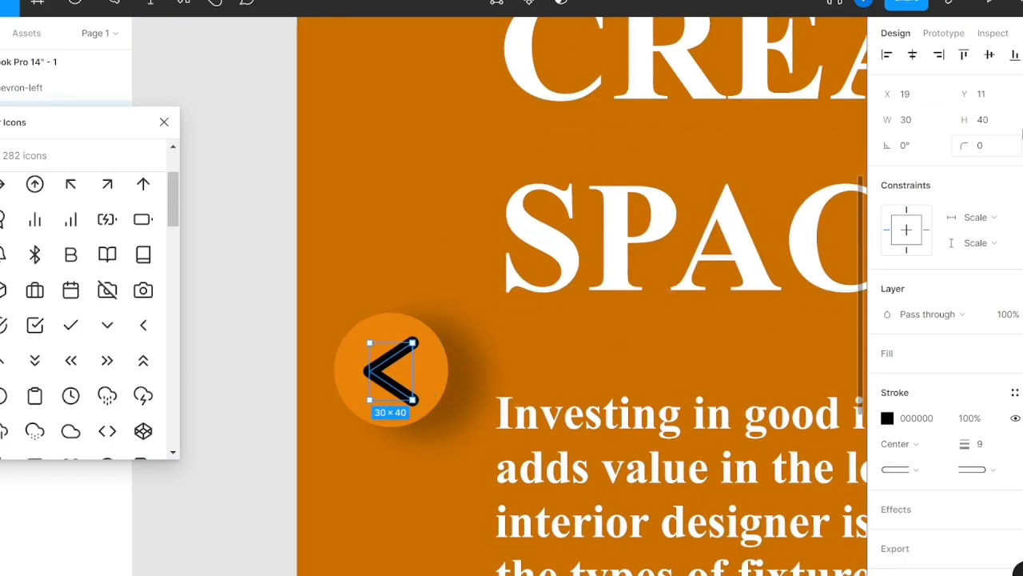
left_click(480, 376)
double_click(384, 374)
left_click(525, 398)
left_click_drag(401, 378, 398, 377)
left_click(480, 378)
left_click(385, 373)
double_click(387, 379)
left_click(517, 380)
scroll(518, 380, "down", 4)
scroll(376, 367, "up", 4)
Change the chevron's stroke color to white.
left_click(393, 373)
double_click(392, 372)
left_click(887, 418)
left_click(695, 533)
left_click(571, 354)
scroll(568, 354, "down", 5)
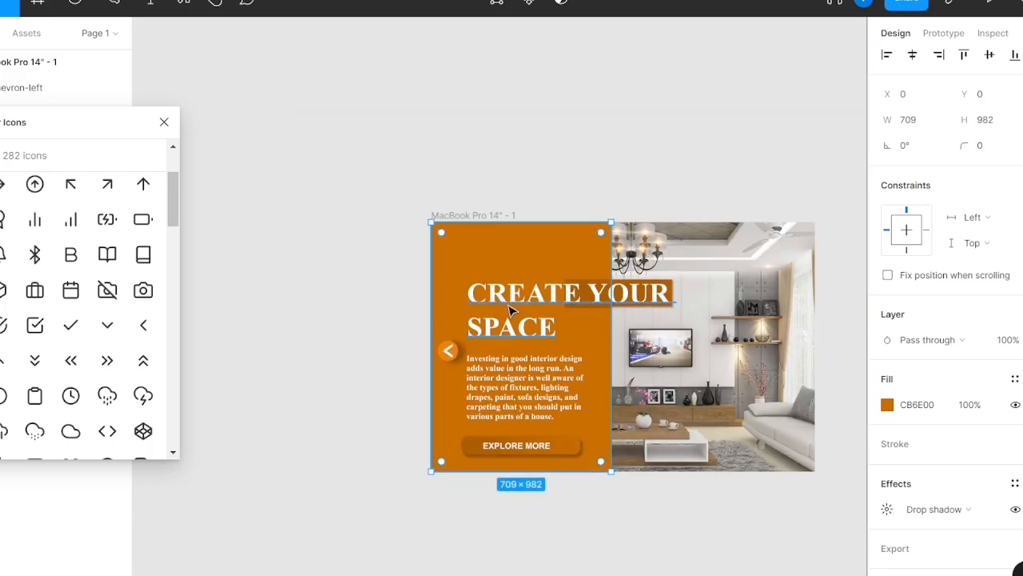
Close the icon plugin and draw a 1382 × 96 rectangle across the upper part of the frame.
left_click(164, 122)
scroll(405, 251, "right", 2)
scroll(403, 249, "up", 3)
left_click(94, 5)
left_click(97, 34)
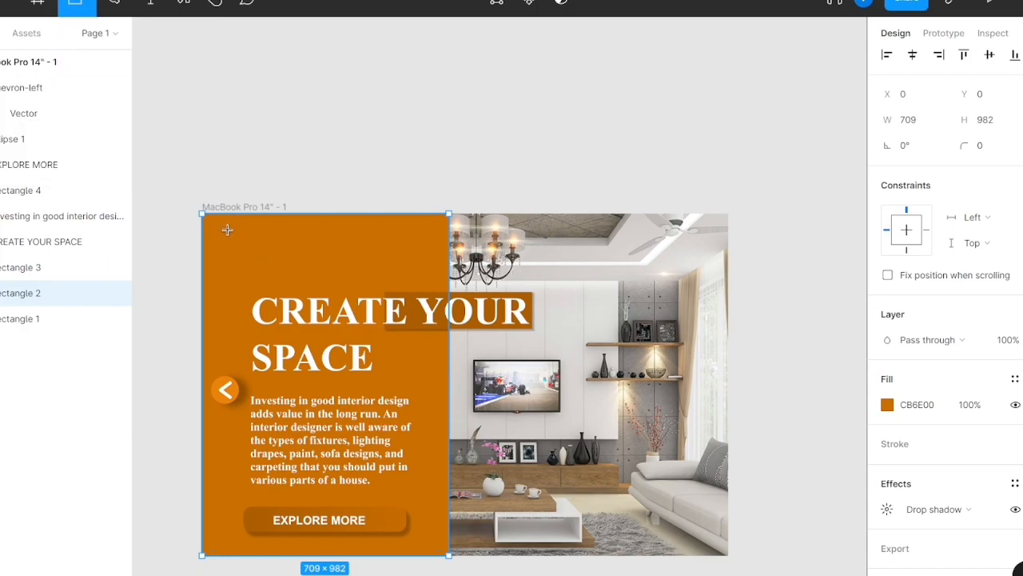
left_click_drag(228, 223, 706, 256)
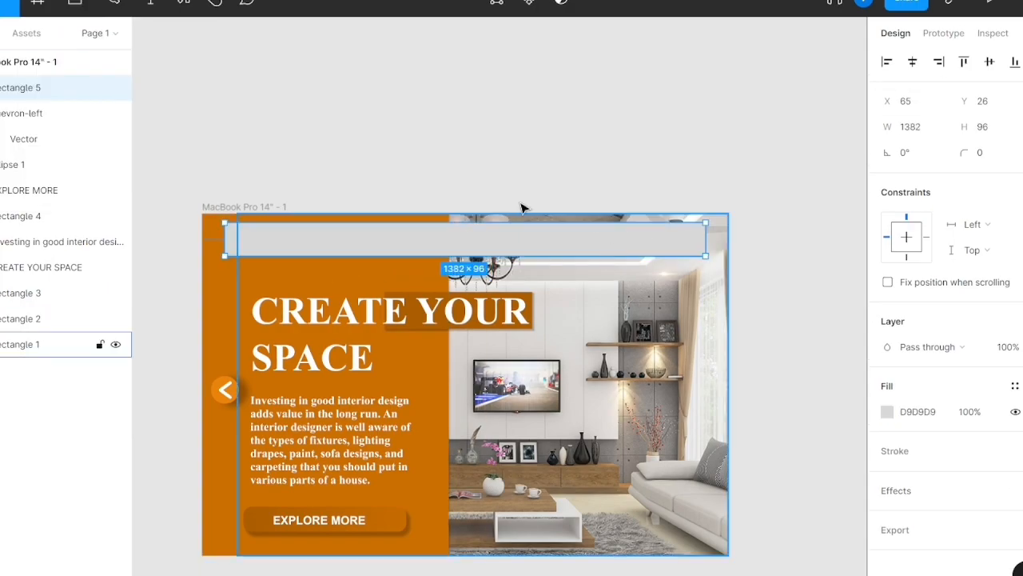
Add a drop shadow with X 2, Y 8, blur 23 and spread 3 to the bar and round its corners to 20.
left_click(893, 495)
left_click(887, 517)
left_click_drag(702, 551, 707, 552)
left_click_drag(774, 551, 776, 526)
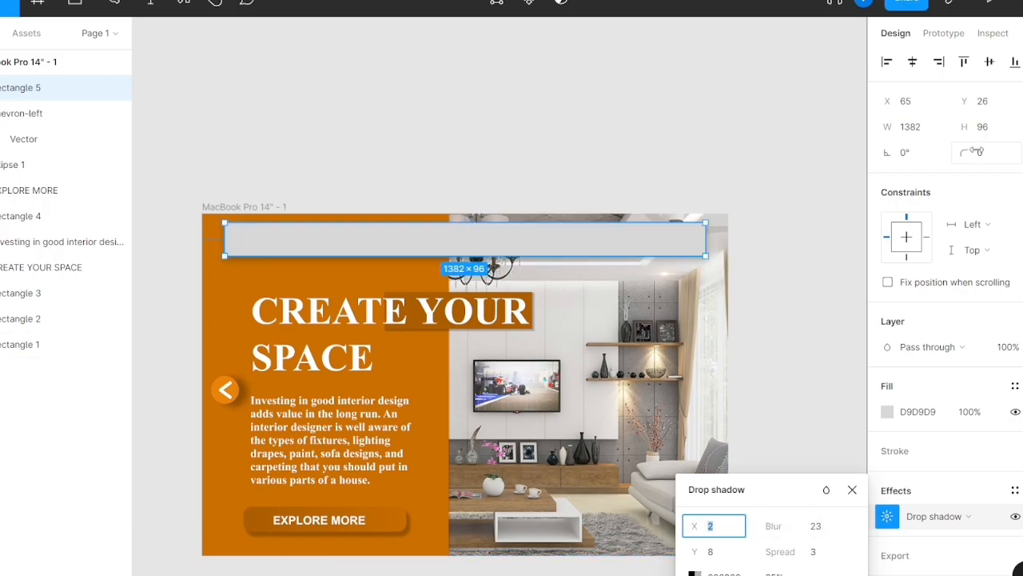
left_click(688, 303)
Make the bar semi-transparent by setting its fill opacity to 50%.
left_click(507, 247)
left_click(887, 412)
left_click(972, 415)
type("20")
key("Return")
left_click(970, 417)
type("50")
left_click(791, 335)
Create a text box about 197 × 55 near the bar's left end and enter the brand name on two lines.
left_click(441, 232)
left_click(293, 170)
scroll(292, 283, "up", 5)
scroll(293, 283, "down", 2)
left_click_drag(233, 282, 382, 324)
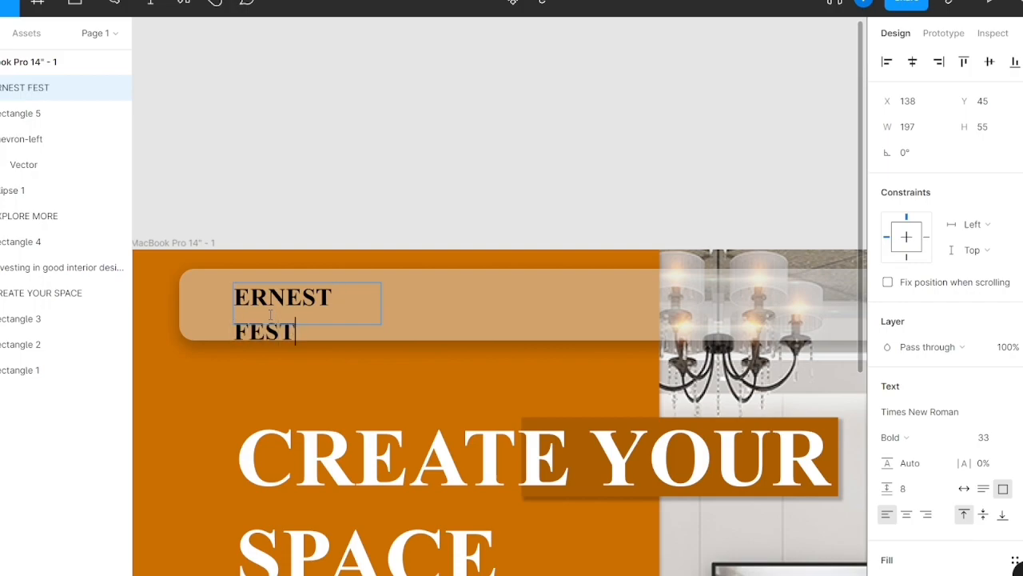
Reduce the brand name's font size to 24 and set its paragraph spacing to 0.
key("ctrl+shift+comma")
key("ctrl+shift+comma")
key("ctrl+shift+comma")
key("ctrl+shift+comma")
key("ctrl+shift+comma")
key("ctrl+shift+comma")
key("ctrl+shift+comma")
key("ctrl+shift+comma")
key("ctrl+shift+comma")
left_click_drag(884, 492, 879, 492)
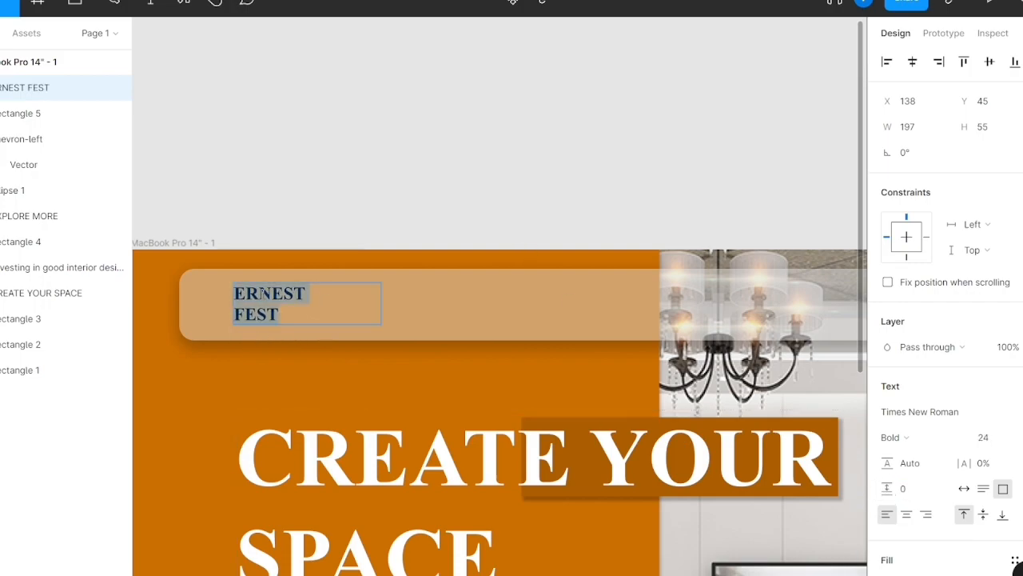
Switch the brand name's text box to auto width and color the text white (FFFFFF).
scroll(903, 432, "down", 3)
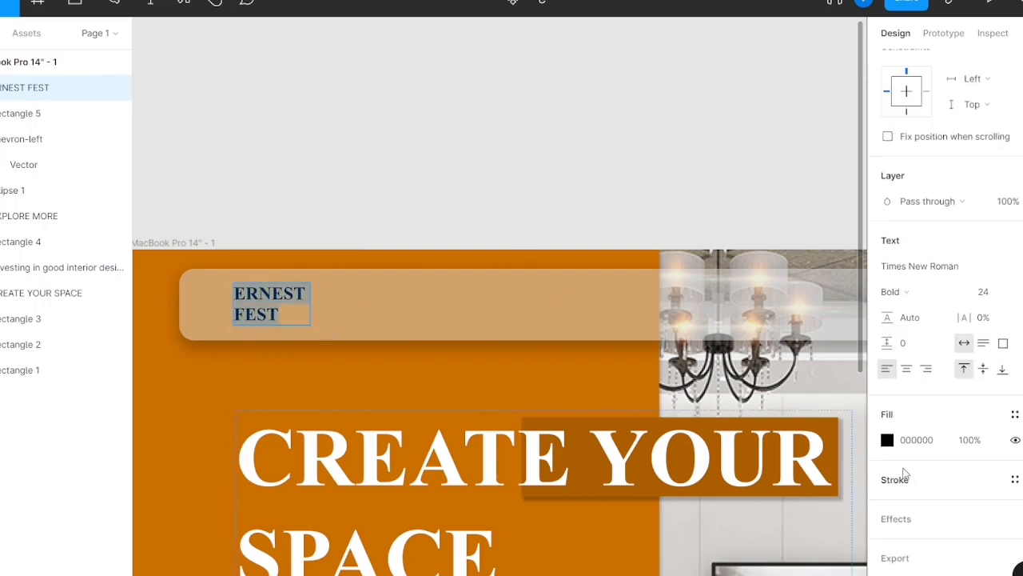
left_click(887, 440)
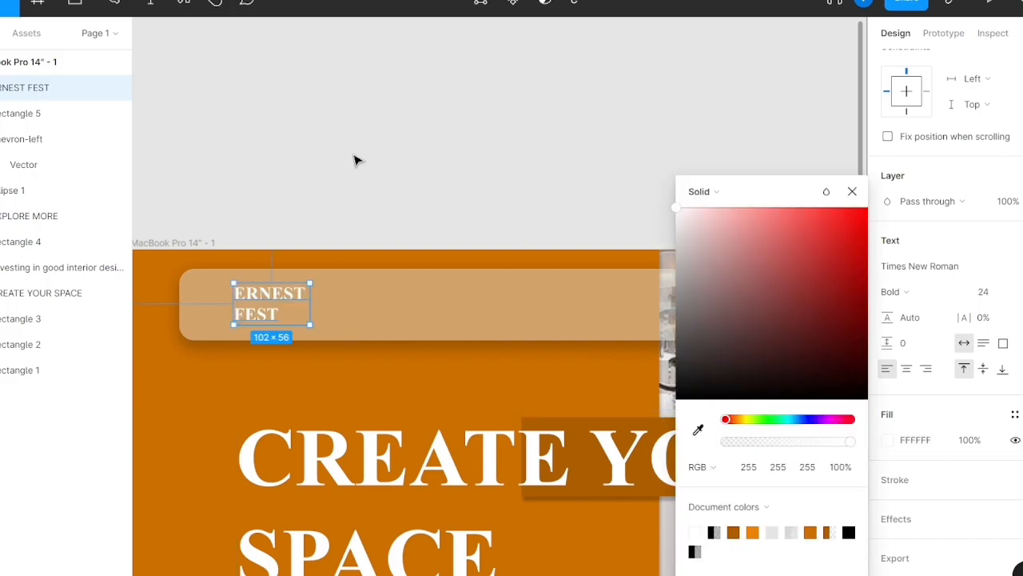
left_click(354, 158)
Add the label HOME in the bar beside the brand name, with auto width and a white fill.
scroll(357, 160, "right", 2)
left_click(353, 298)
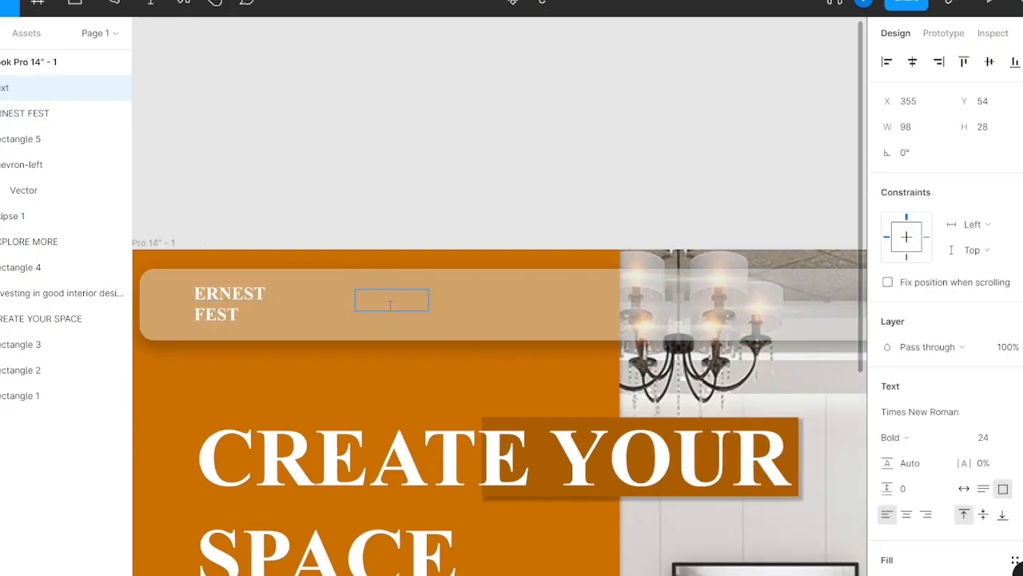
type("HOME")
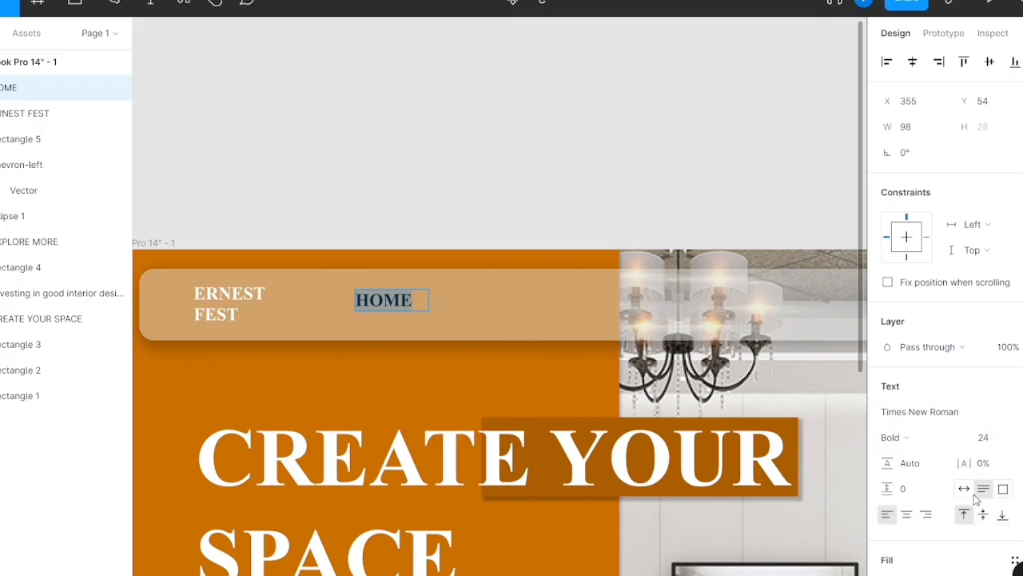
left_click(964, 488)
scroll(951, 463, "down", 3)
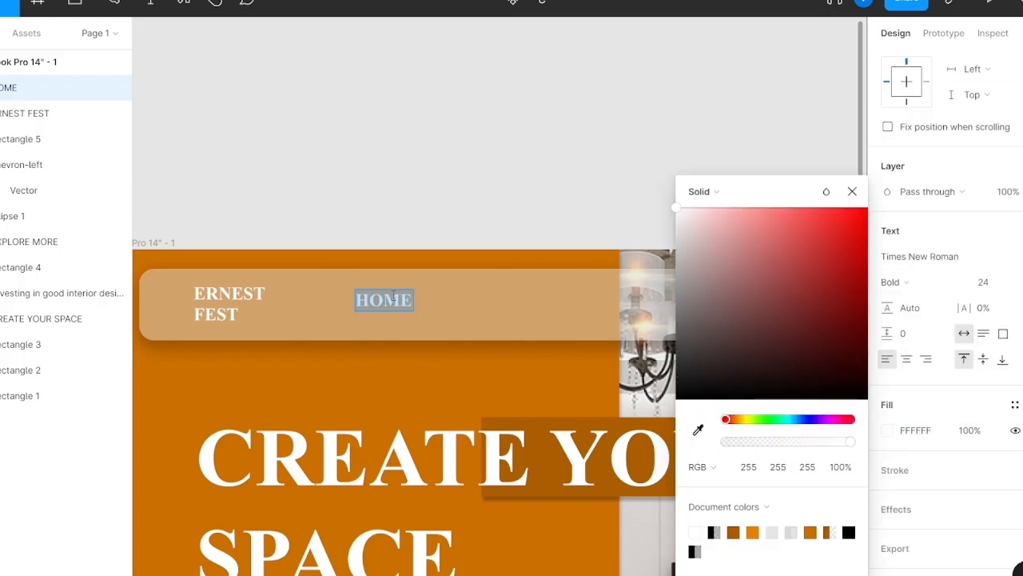
Try the HOME label in Arya Bold at size 28.
left_click(940, 259)
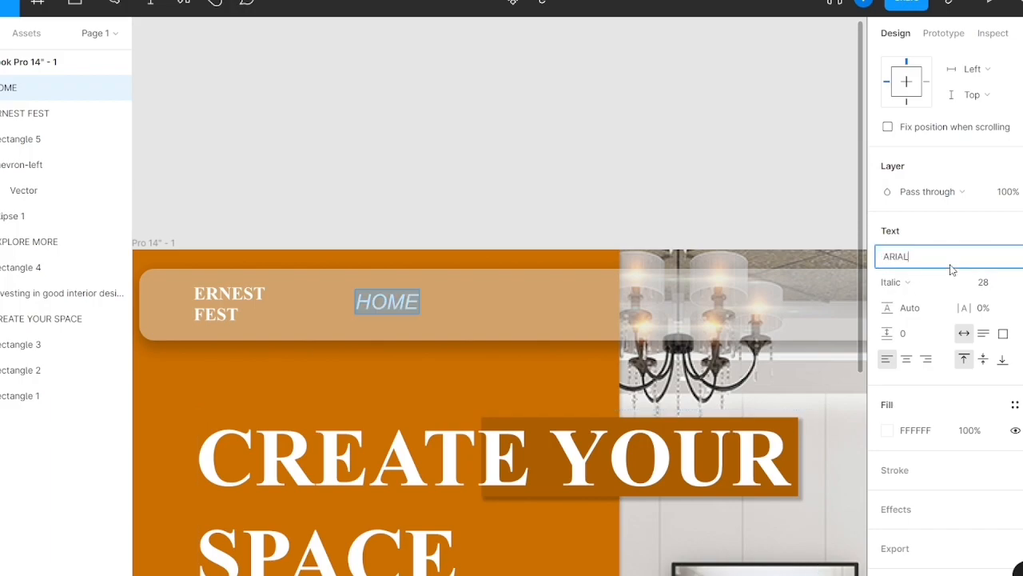
left_click(929, 295)
left_click(1015, 257)
left_click(930, 432)
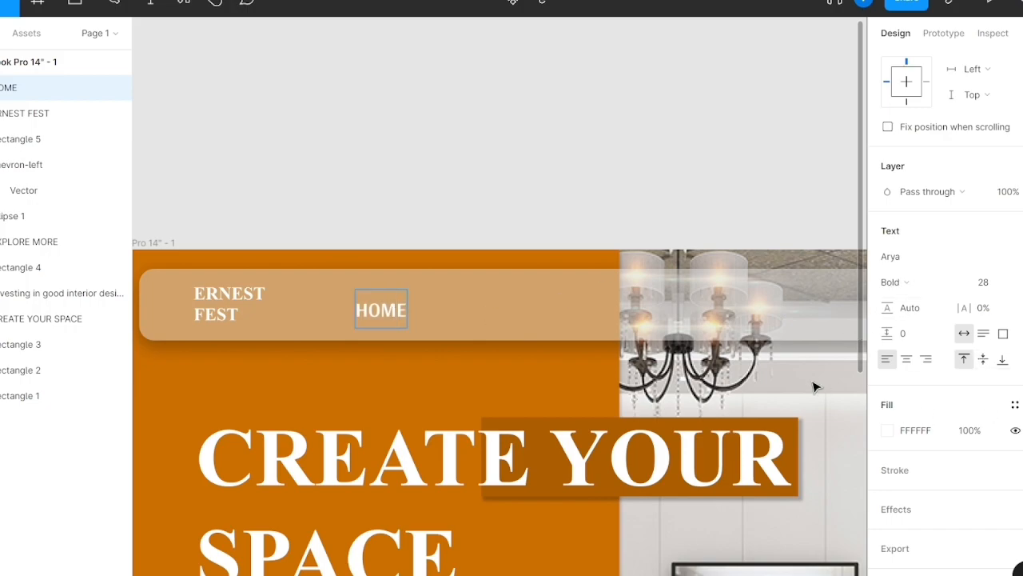
Set the HOME label's font back to Times New Roman Bold and center it vertically in the bar.
left_click(1013, 258)
scroll(889, 482, "down", 10)
left_click(894, 483)
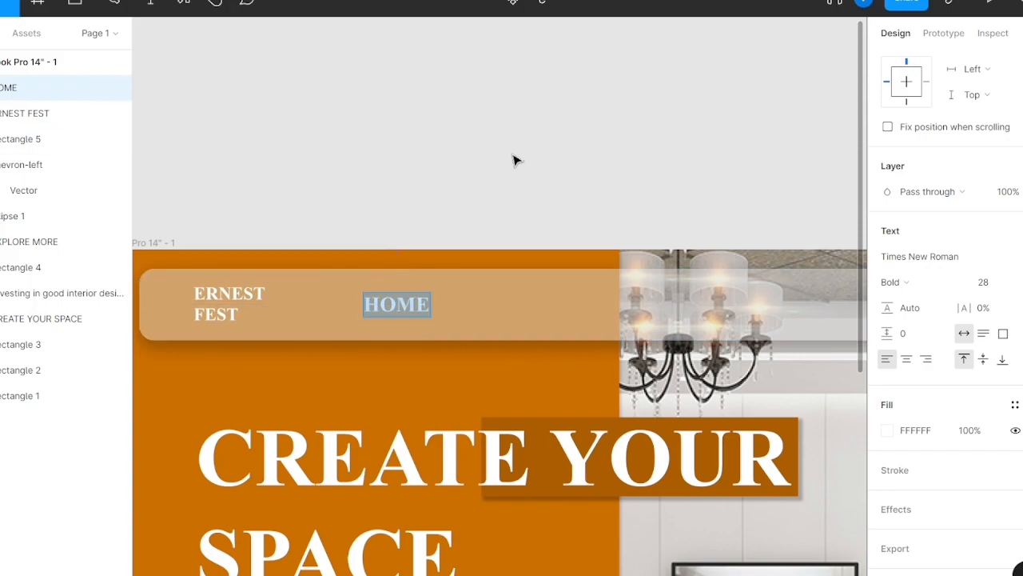
Duplicate the HOME label, place the copy to its right and change its text to EXPLORE.
key("Escape")
key("ctrl+d")
left_click_drag(411, 309, 670, 310)
double_click(518, 310)
type("E")
key("Escape")
Duplicate the EXPLORE label three times along the bar and change the first copy's text to SHOP.
key("ctrl+d")
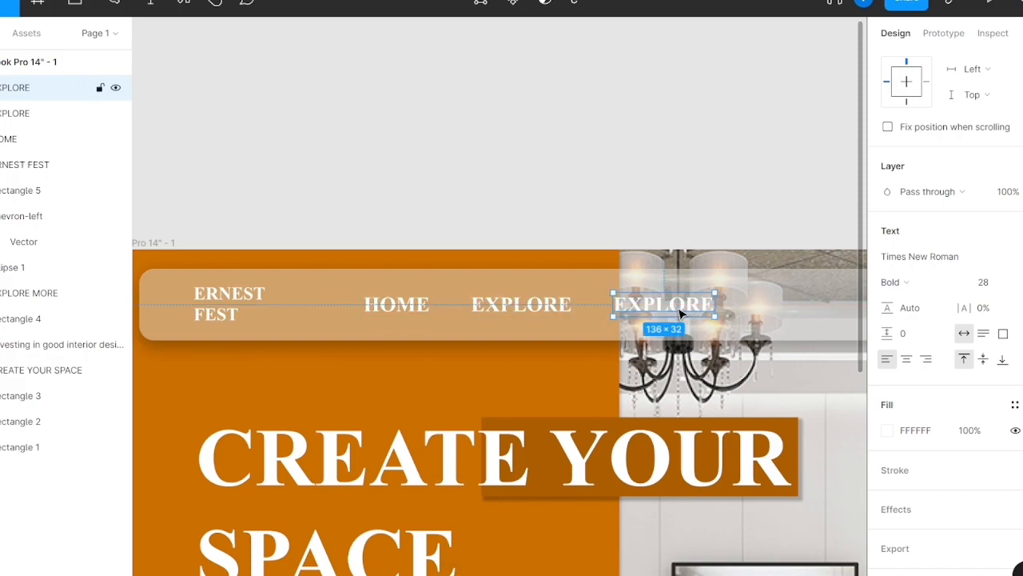
key("ctrl+d")
key("ctrl+d")
scroll(681, 314, "right", 3)
double_click(521, 306)
type("SHOP")
Change the next EXPLORE copy to ABOUT US and move it closer to SHOP.
double_click(599, 300)
type("ABOUT US")
key("Escape")
left_click(477, 306)
left_click(642, 309)
left_click_drag(642, 309, 596, 310)
Change the last EXPLORE copy to SEARCH and shift it slightly toward ABOUT US, level with the other labels.
double_click(761, 300)
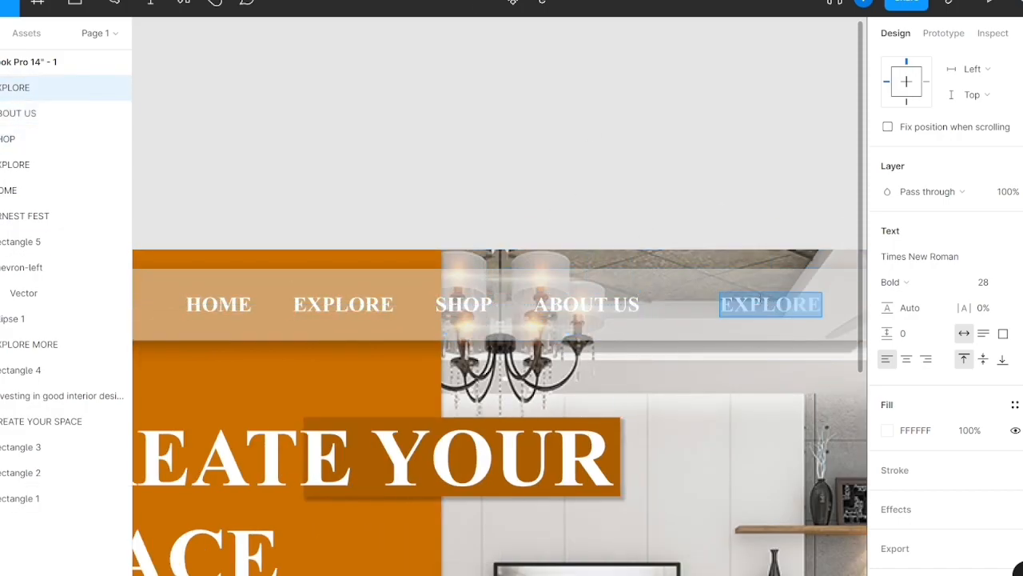
type("SEARCH")
key("Escape")
scroll(765, 301, "right", 3)
left_click(510, 313)
left_click_drag(510, 309, 493, 308)
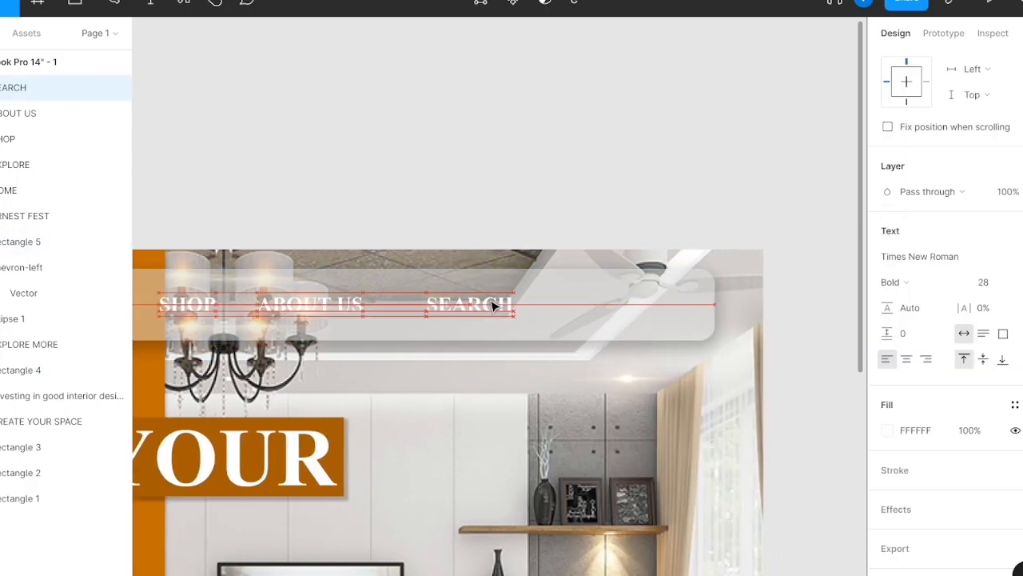
Set the font size of the HOME and EXPLORE labels to 22.
scroll(487, 307, "left", 3)
left_click(495, 240)
scroll(496, 240, "down", 5)
scroll(489, 247, "up", 1)
scroll(367, 313, "up", 5)
left_click(382, 290)
double_click(474, 287)
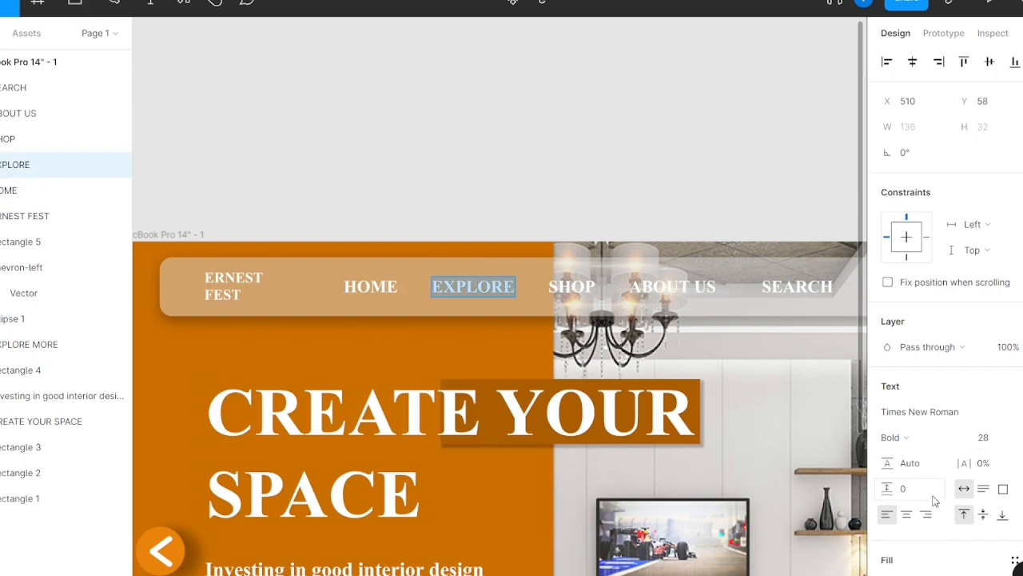
double_click(374, 287)
left_click(985, 438)
type("22")
key("Return")
Set the font size of the SHOP, ABOUT US and SEARCH labels to 22.
double_click(579, 289)
type("22")
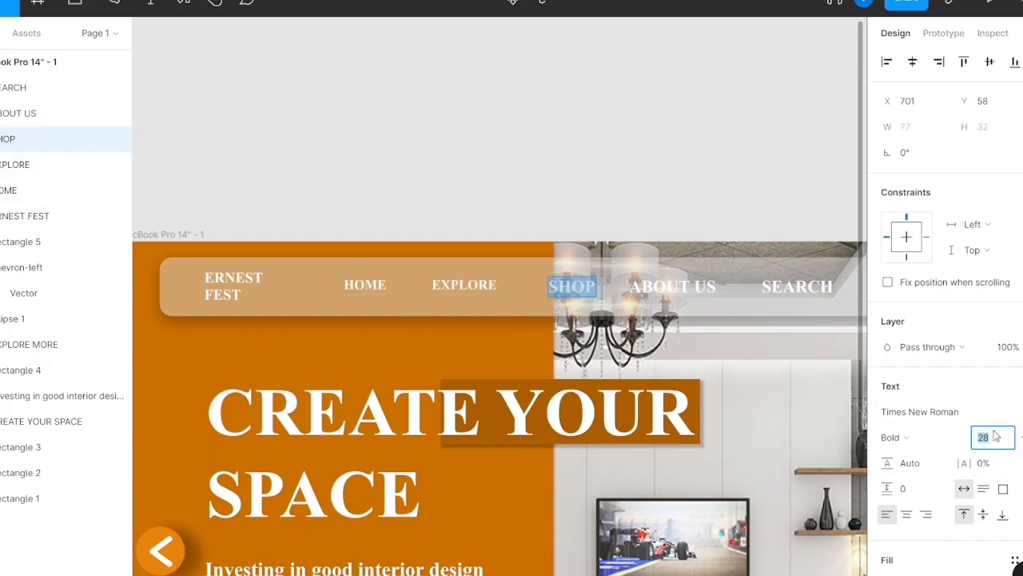
type("22")
key("Return")
left_click(694, 286)
left_click(787, 286)
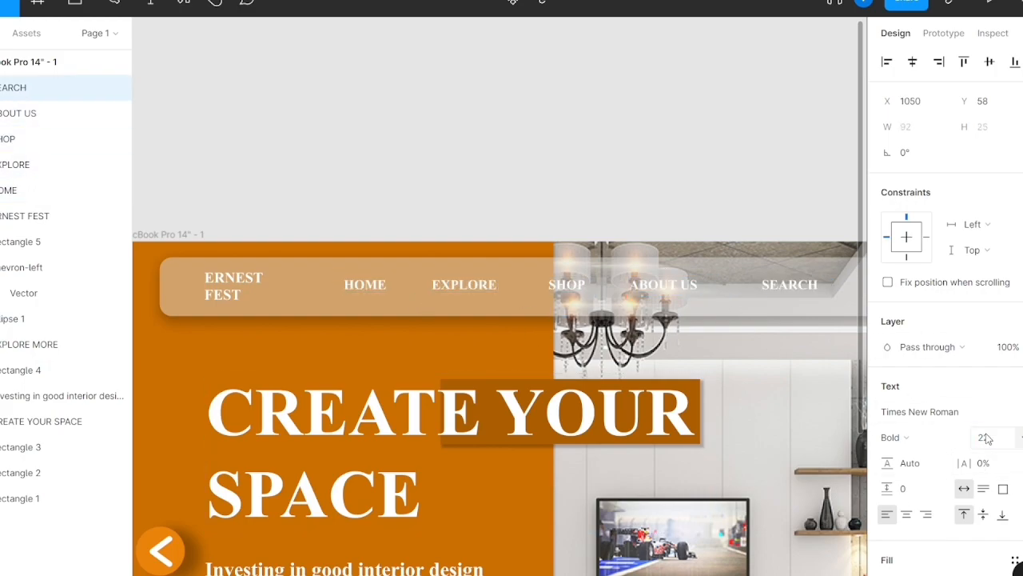
Move the EXPLORE and SHOP labels left to tighten their spacing after HOME.
left_click(364, 285)
scroll(395, 276, "up", 4)
left_click_drag(495, 296, 438, 299)
left_click_drag(723, 296, 631, 297)
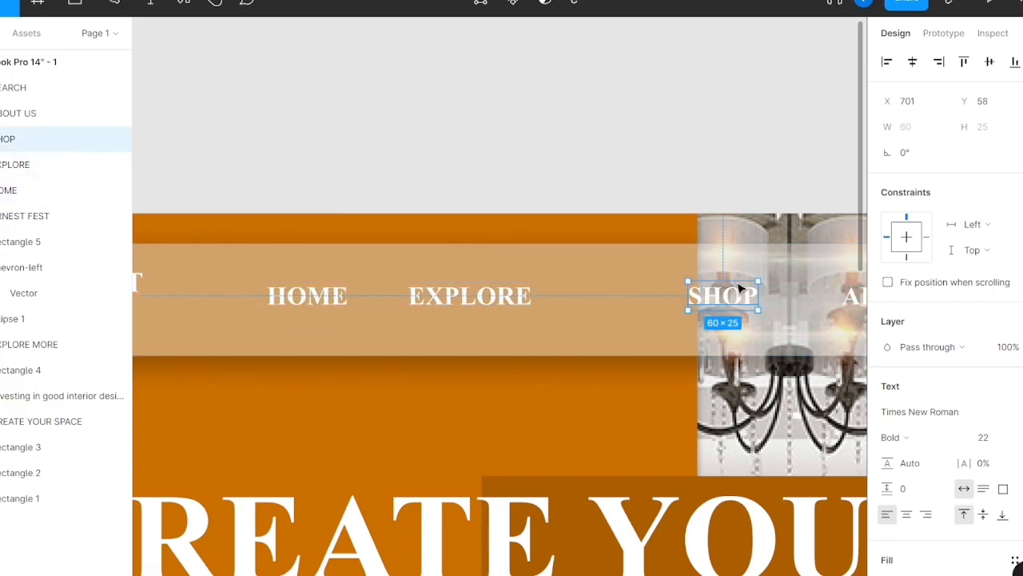
Move the ABOUT US and SEARCH labels left in line with the others, with SEARCH at X 912.
scroll(682, 309, "right", 2)
scroll(682, 309, "right", 5)
left_click_drag(706, 300, 600, 300)
left_click_drag(427, 303, 427, 300)
mouse_move(570, 299)
left_mouse_down()
mouse_move(552, 300)
mouse_move(565, 304)
left_mouse_up()
scroll(566, 304, "down", 3)
scroll(565, 304, "right", 3)
left_click_drag(694, 302, 573, 302)
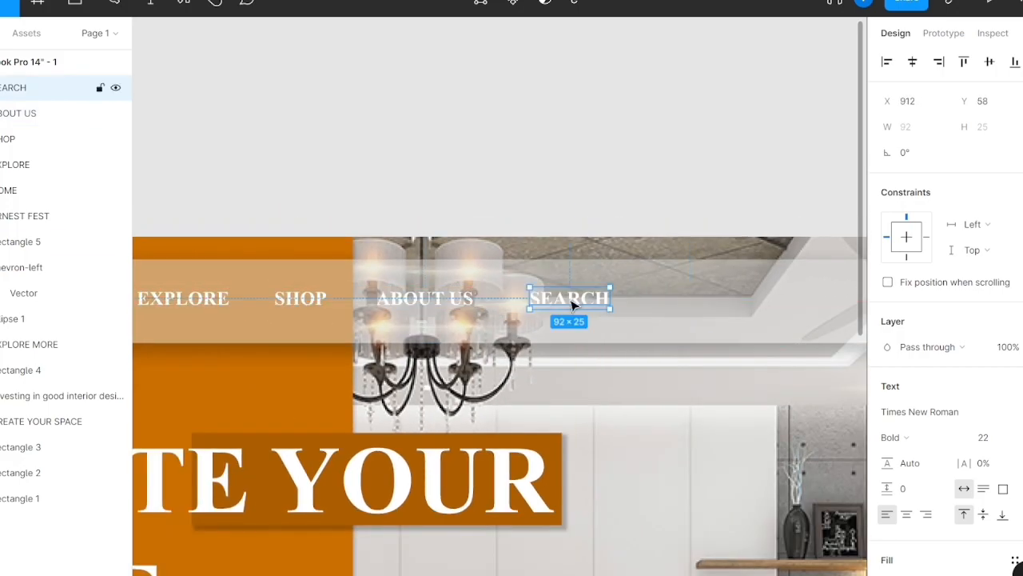
Draw a 250 × 39 rectangle right after the SEARCH label and center it vertically in the bar.
scroll(573, 302, "down", 5)
scroll(573, 302, "right", 3)
left_click(449, 191)
scroll(498, 314, "up", 4)
left_click(89, 4)
left_click(47, 37)
left_click_drag(350, 262, 606, 302)
left_click_drag(525, 299, 530, 295)
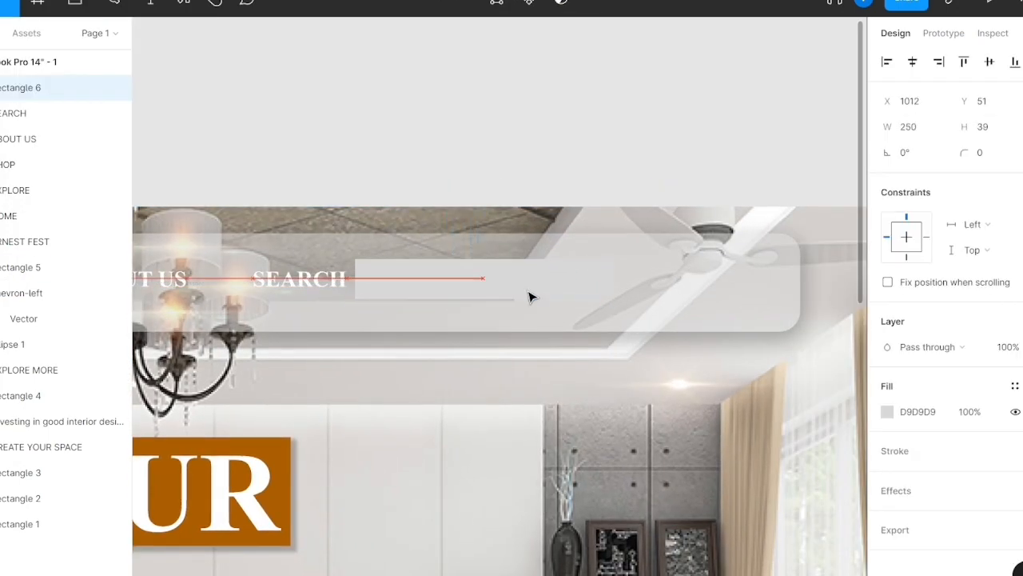
Fill the search box rectangle with white and set its corner radius to 40.
left_click(888, 412)
left_click_drag(674, 239, 674, 207)
left_click(982, 153)
type("40")
key("Return")
key("Return")
left_click(852, 191)
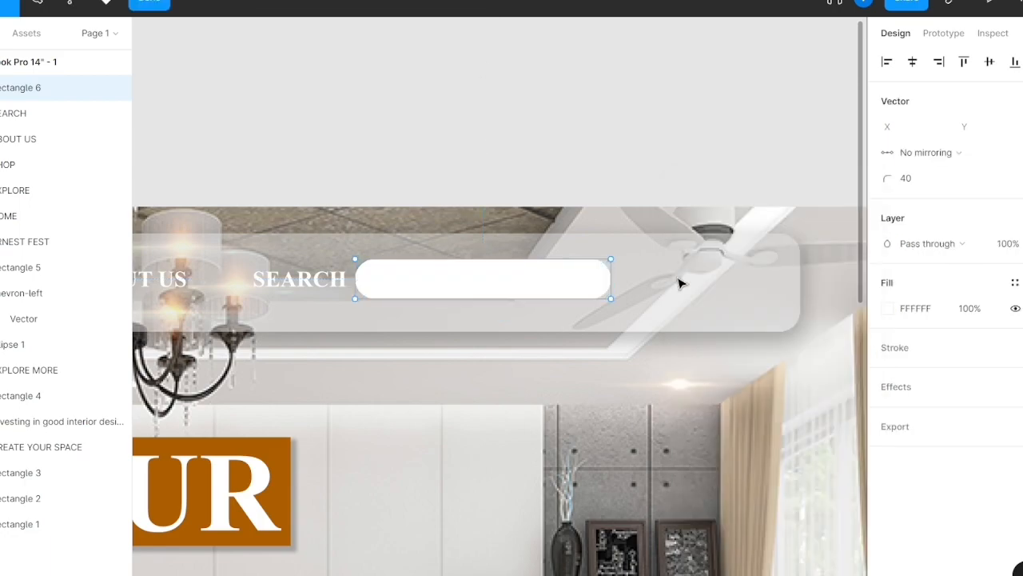
Shift the search box slightly toward the SEARCH label and reduce its corner radius.
key("Escape")
left_click_drag(545, 293, 543, 292)
left_click(726, 288)
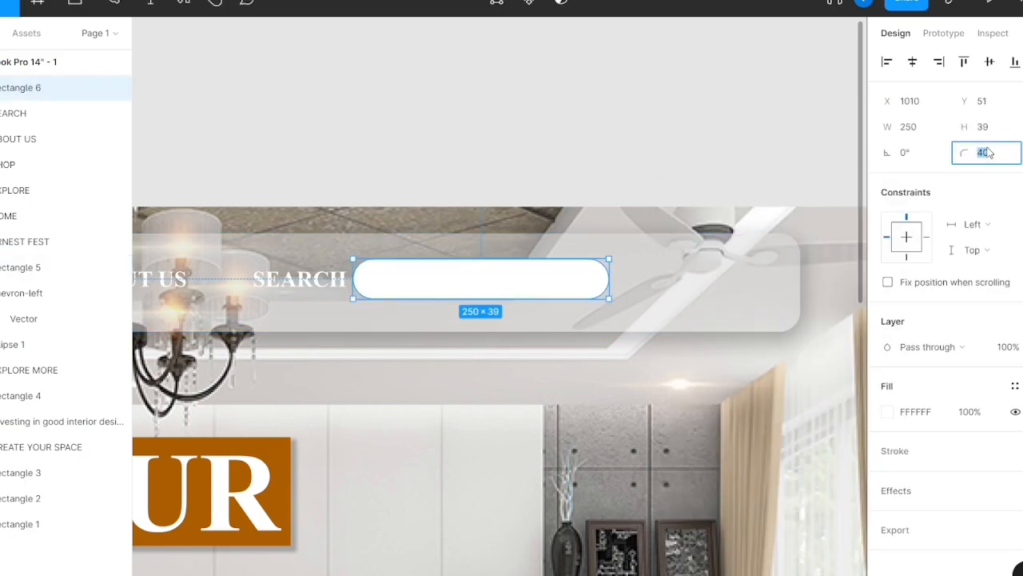
scroll(690, 280, "right", 3)
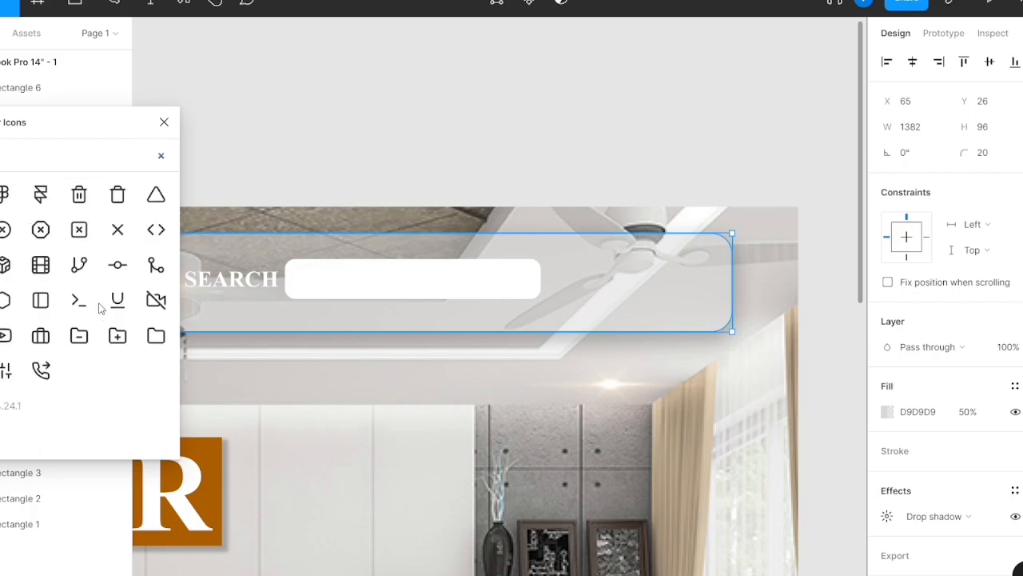
Insert the trash icon from the icon plugin to the right of the search box and resize it to 30 × 30.
left_click_drag(112, 199, 506, 307)
left_click_drag(598, 116, 588, 265)
left_click(910, 152)
type("30")
key("Return")
left_click(888, 543)
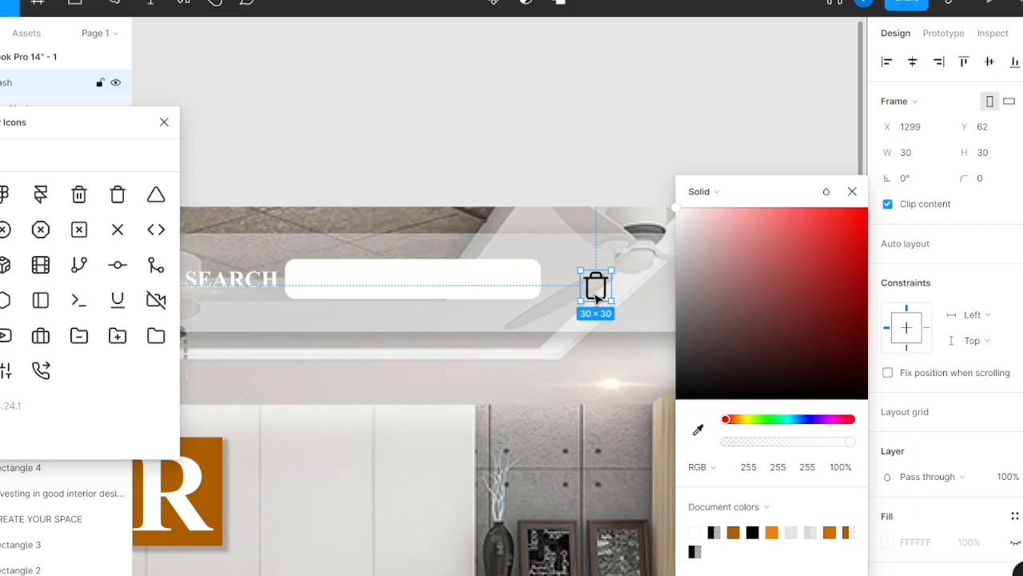
scroll(596, 289, "up", 10)
left_click(852, 192)
Change the stroke color of the trash icon's body and lid vectors to white (FFFFFF).
scroll(688, 261, "up", 5)
scroll(552, 258, "down", 3)
double_click(559, 260)
left_click(888, 426)
left_click(678, 210)
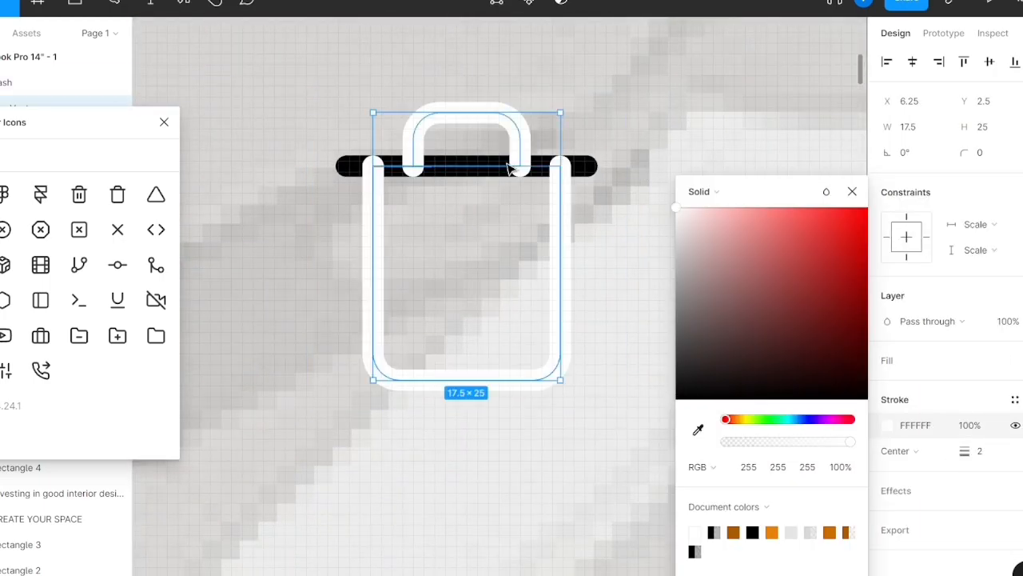
left_click(582, 166)
left_click(888, 426)
left_click(679, 211)
left_click(752, 153)
Move the trash icon up to Y 55, vertically aligned with the search box.
scroll(754, 157, "down", 5)
left_click(749, 237)
left_click_drag(749, 237, 749, 215)
scroll(749, 214, "up", 3)
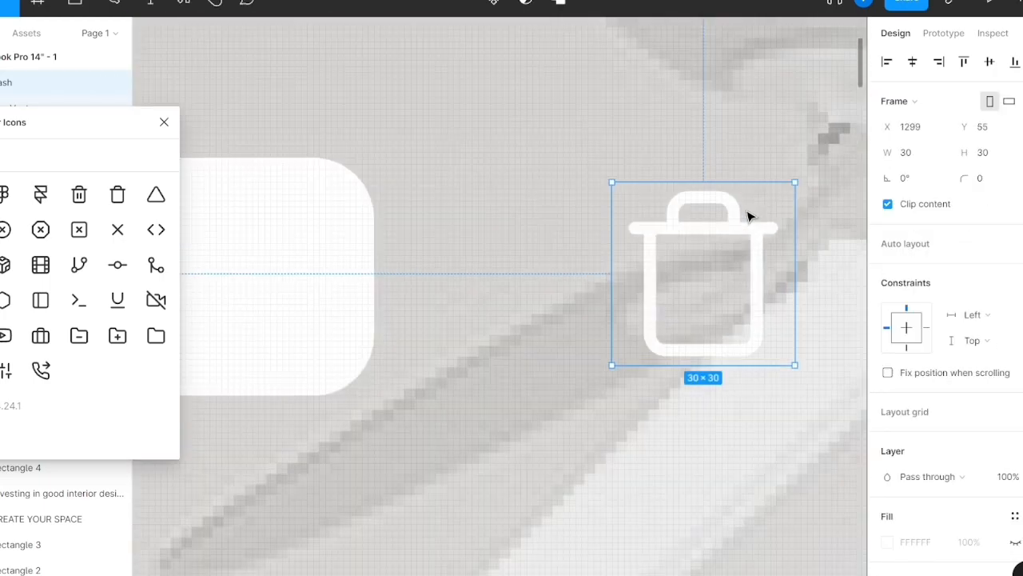
scroll(552, 379, "down", 7)
left_click(362, 399)
key("BackSpace")
key("BackSpace")
type("men")
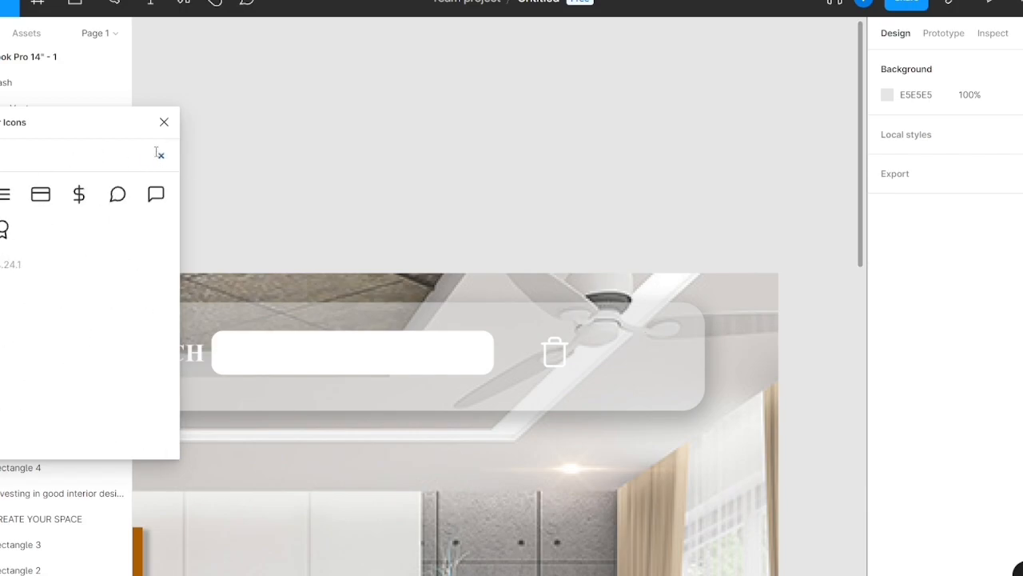
left_click(161, 155)
Insert the user-check icon from the icon plugin's full list.
scroll(97, 223, "down", 10)
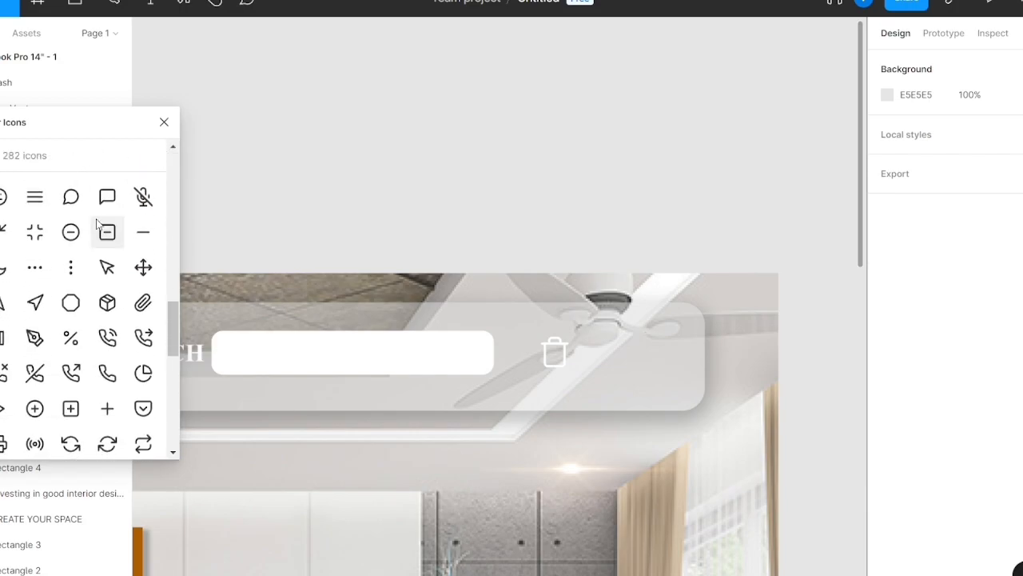
scroll(99, 224, "down", 10)
left_click(107, 265)
scroll(514, 342, "up", 8)
double_click(460, 203)
key("Delete")
Move the user-check icon into the navigation bar beside the trash icon, at its outer side, and set its width to 30.
scroll(512, 202, "down", 4)
scroll(408, 152, "down", 5)
left_click_drag(584, 393, 734, 477)
left_click_drag(734, 442, 691, 440)
left_click(909, 159)
type("30")
key("Return")
Change the user-check icon's color to white and move it up slightly in line with the trash icon.
left_click(888, 543)
scroll(709, 388, "down", 4)
mouse_move(699, 394)
left_mouse_down()
mouse_move(681, 404)
mouse_move(699, 383)
left_mouse_up()
scroll(681, 411, "up", 8)
double_click(598, 329)
left_click_drag(971, 455, 966, 453)
left_click(611, 451)
left_click(817, 447)
scroll(713, 439, "down", 8)
left_click(679, 273)
scroll(680, 272, "down", 5)
scroll(521, 416, "up", 3)
Enter INTERIOR as the navigation bar's brand name and move it to X 115, Y 56.
double_click(295, 257)
type("INTERIOR")
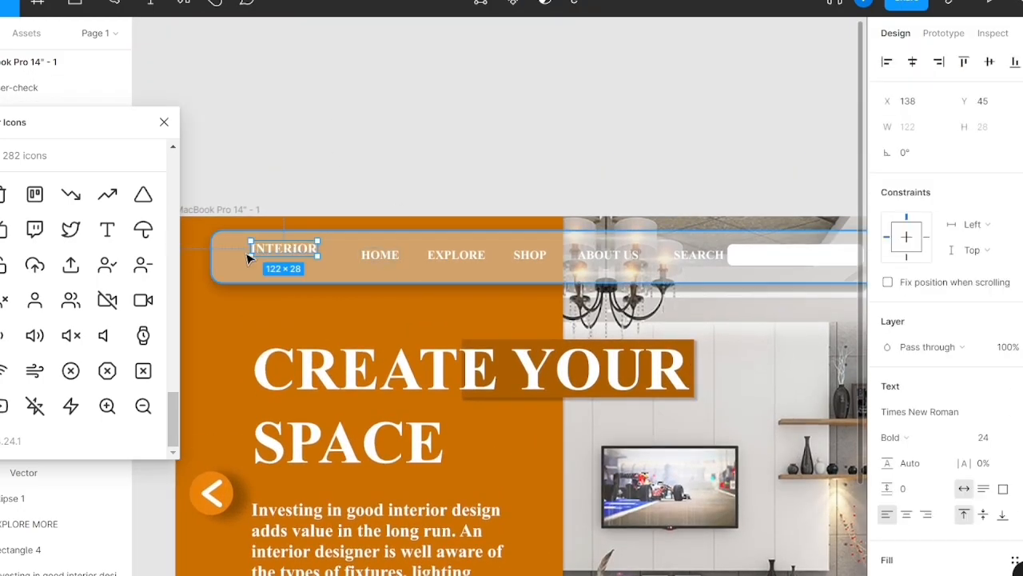
scroll(244, 256, "up", 5)
left_click_drag(406, 244, 364, 272)
Set the letter spacing of the INTERIOR brand name to 1.5% and close the icon plugin.
double_click(365, 272)
left_click_drag(961, 469, 972, 468)
left_click(164, 122)
scroll(289, 61, "down", 6)
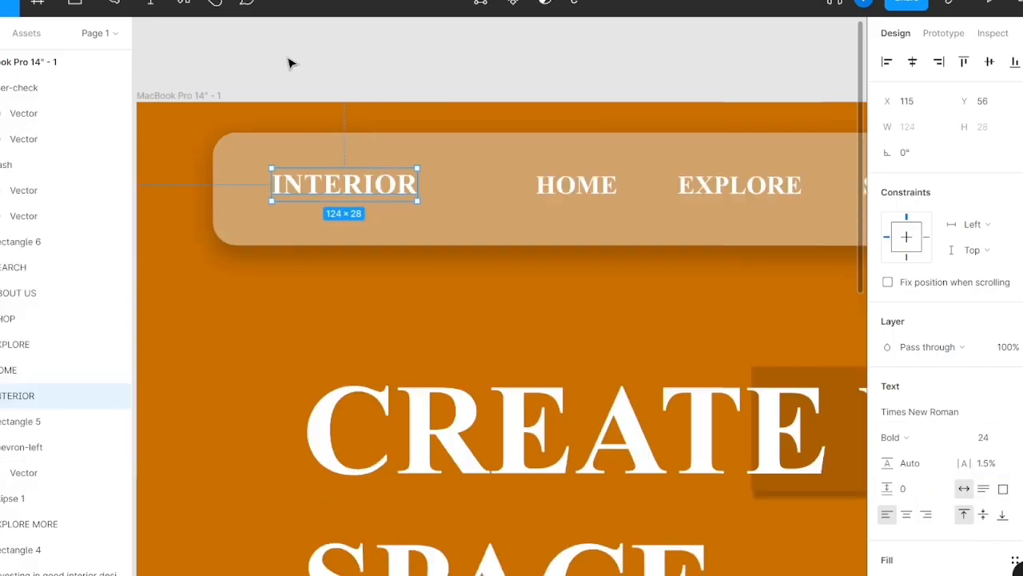
Insert the search icon from the icon plugin and place it inside the far end of the search box at X 1225, Y 59.
scroll(550, 244, "up", 3)
scroll(549, 250, "down", 5)
scroll(319, 240, "up", 6)
right_click(320, 238)
mouse_move(347, 375)
left_click(541, 135)
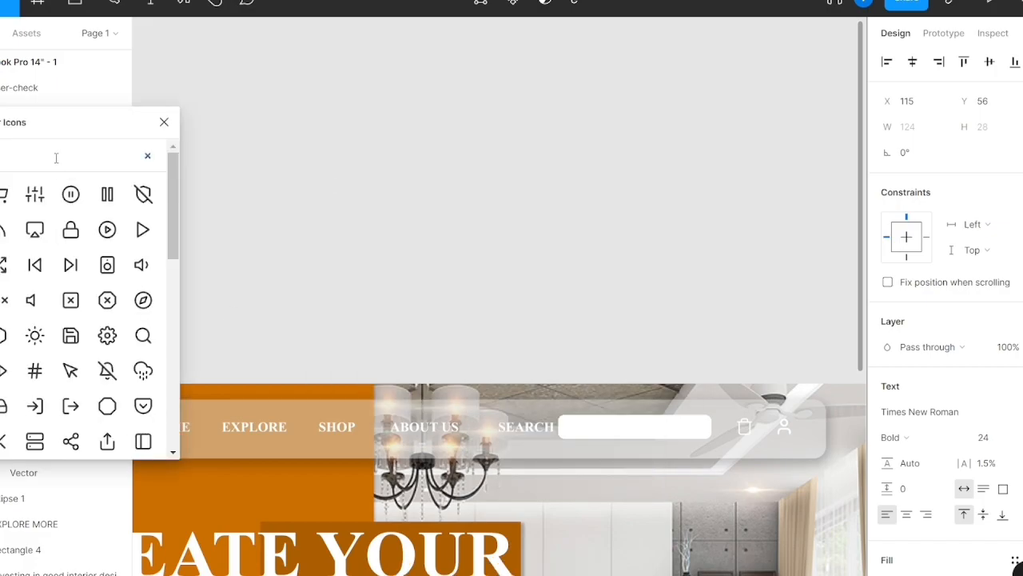
left_click(41, 194)
scroll(516, 326, "up", 4)
left_click_drag(515, 325, 761, 462)
scroll(729, 442, "up", 5)
scroll(719, 442, "right", 2)
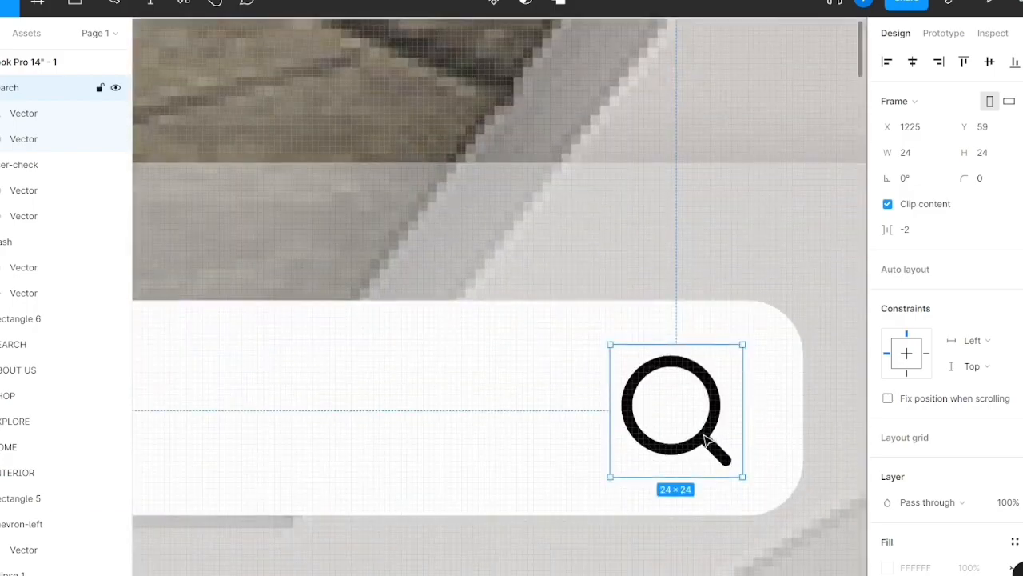
Lower the stroke opacity of the search icon's circle and handle vectors to 59%.
double_click(707, 441)
left_click(887, 426)
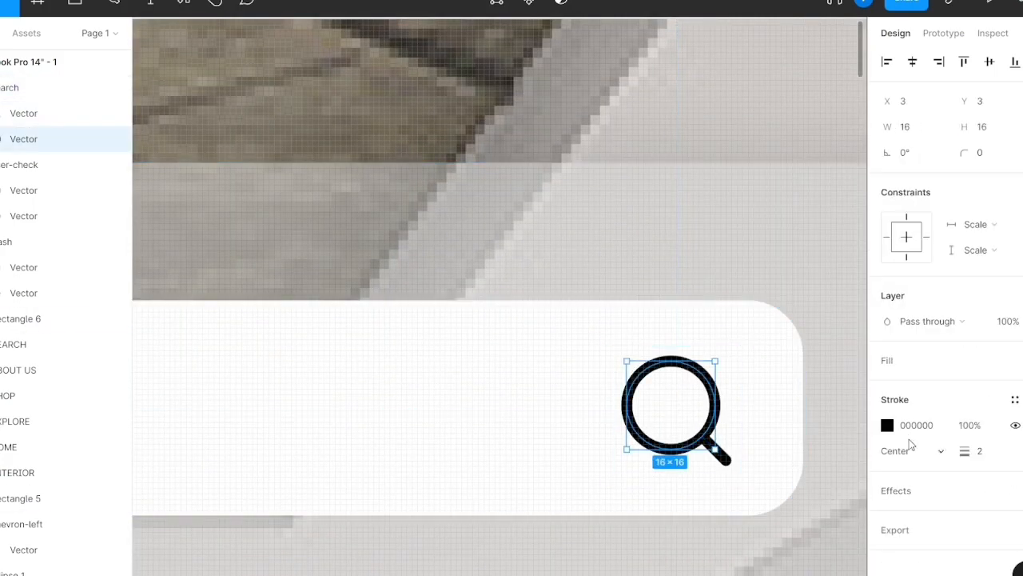
left_click_drag(850, 441, 799, 442)
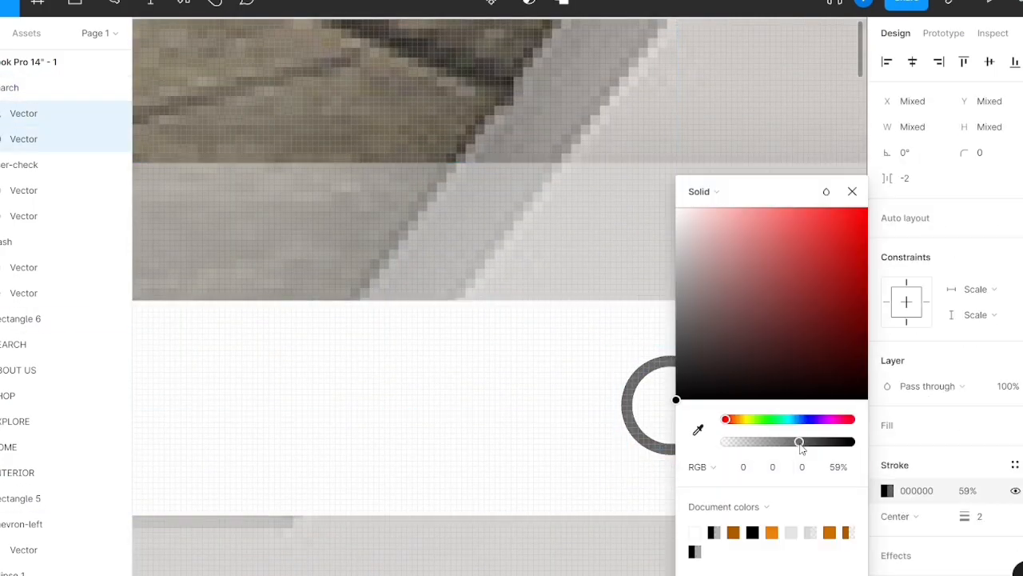
left_click(651, 133)
scroll(650, 133, "down", 10)
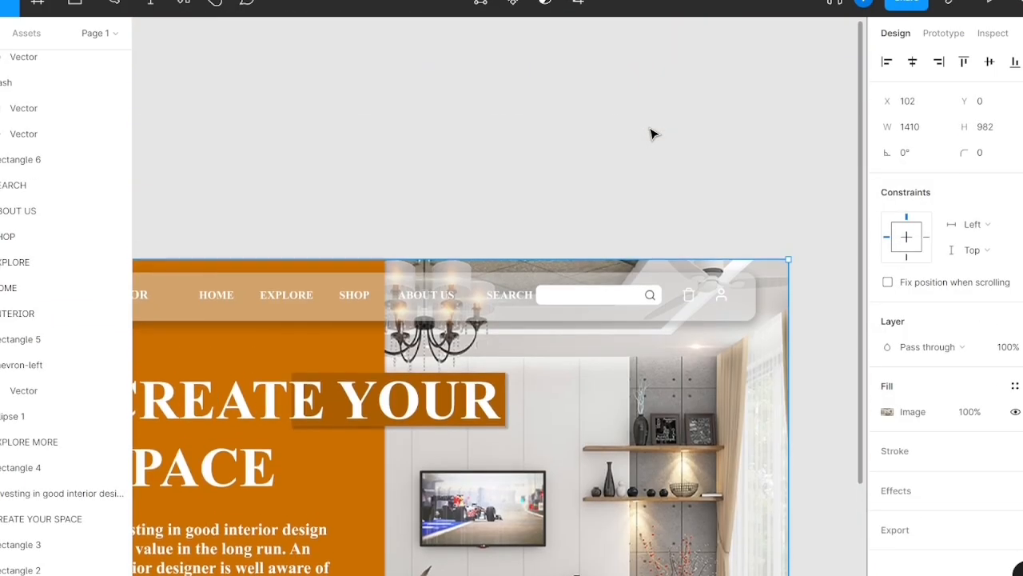
left_click(527, 460)
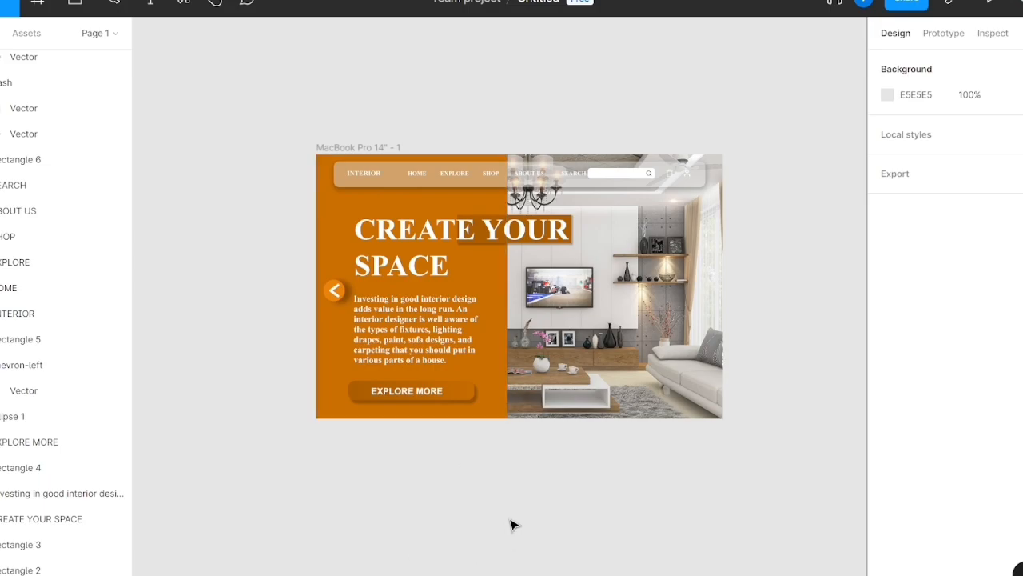
Draw a 22 × 22 circle near the page's lower edge and duplicate it into an evenly spaced row of four dots.
left_click(94, 4)
left_click(32, 91)
scroll(471, 377, "up", 5)
mouse_move(573, 455)
left_mouse_down()
mouse_move(594, 472)
mouse_move(618, 463)
left_mouse_up()
key("ctrl+d")
key("ctrl+d")
key("ctrl+d")
Change the fill color of all four dots to grey 9D9D9D.
left_click(661, 461)
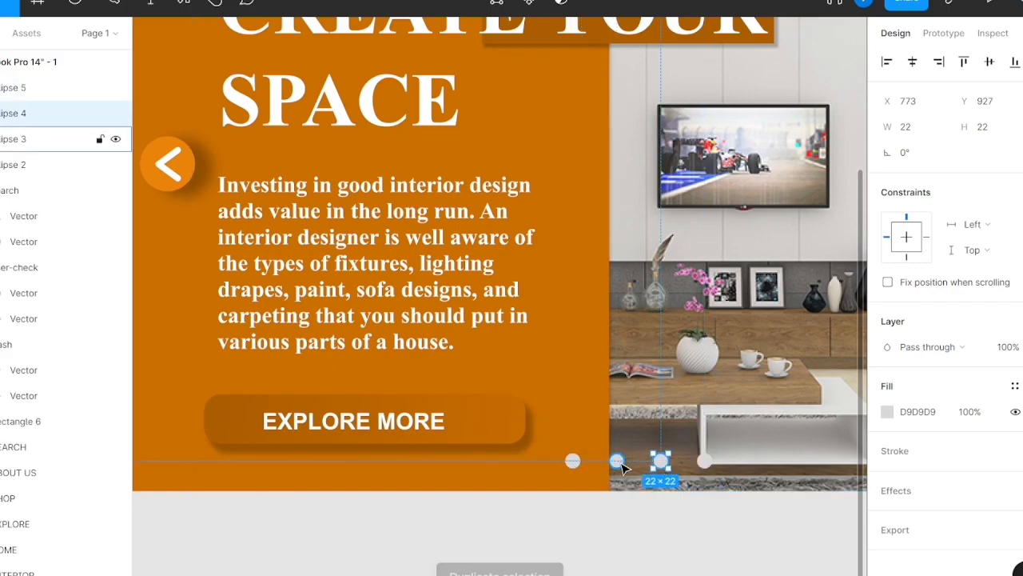
left_click(573, 462)
left_click(617, 461, "shift")
left_click(704, 461, "shift")
left_click(661, 462, "shift")
left_click(887, 477)
left_click_drag(680, 236, 676, 282)
Enlarge the third dot to 30 × 30 at X 769, Y 919 and darken its fill to 666666.
left_click(661, 461)
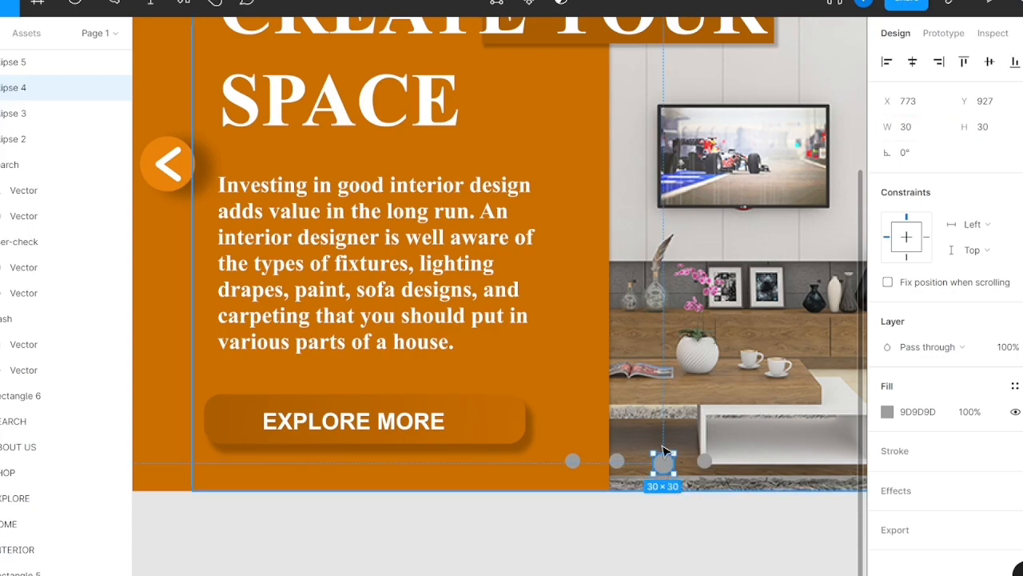
left_click(887, 411)
left_click_drag(677, 281, 677, 295)
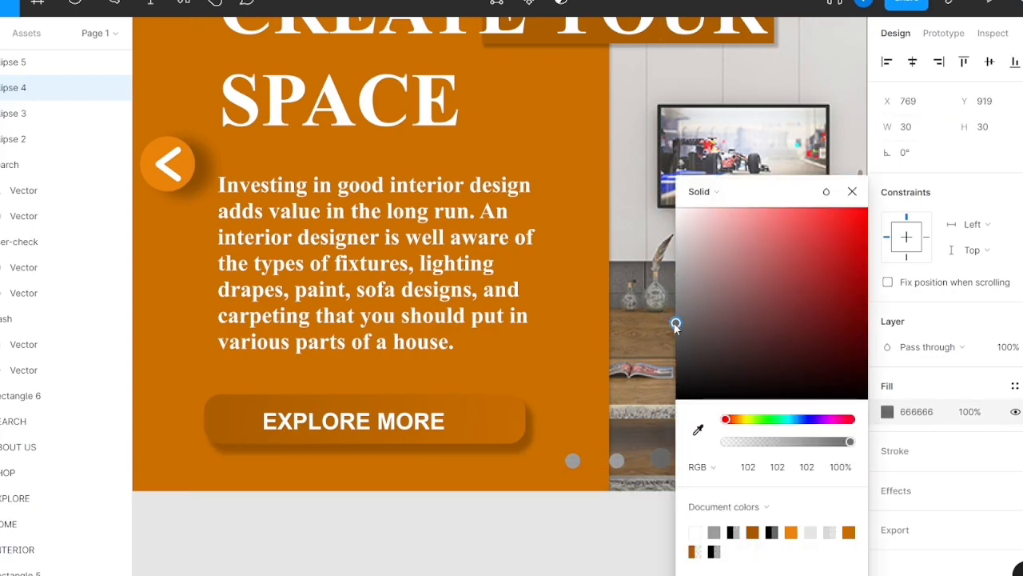
left_click(649, 521)
scroll(583, 452, "down", 5)
scroll(585, 450, "right", 2)
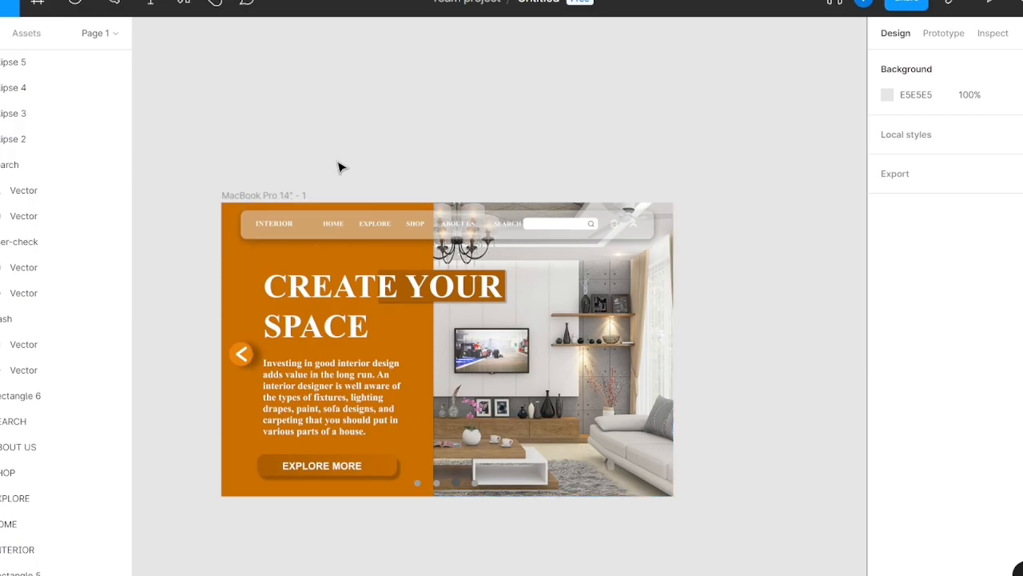
scroll(495, 372, "up", 1)
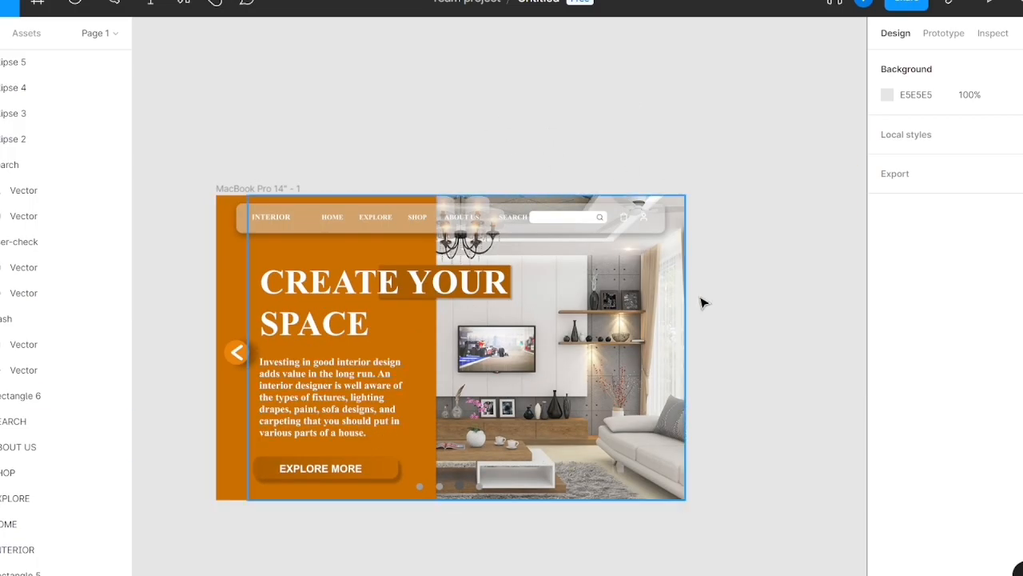
scroll(395, 328, "down", 3)
scroll(394, 329, "up", 3)
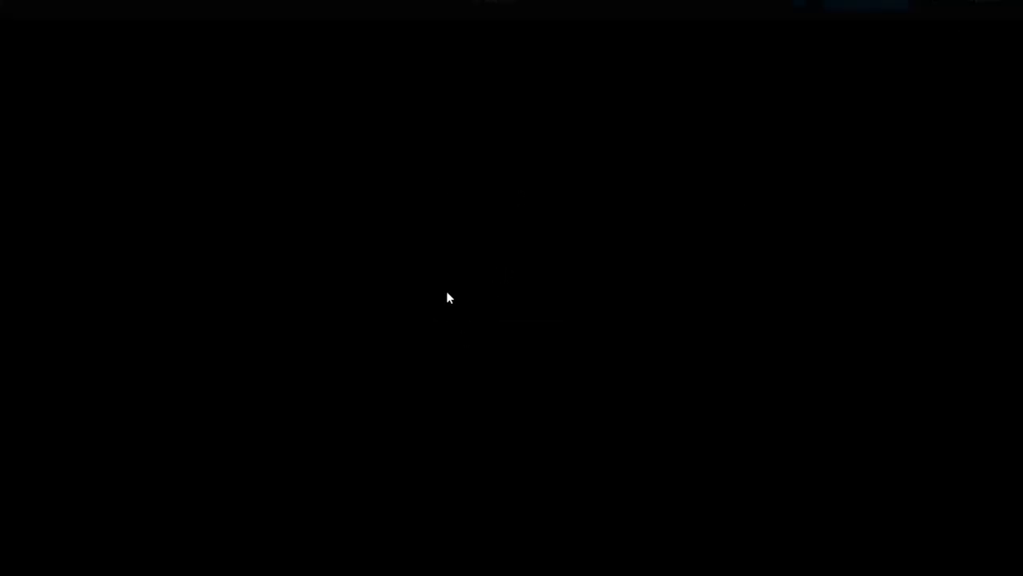